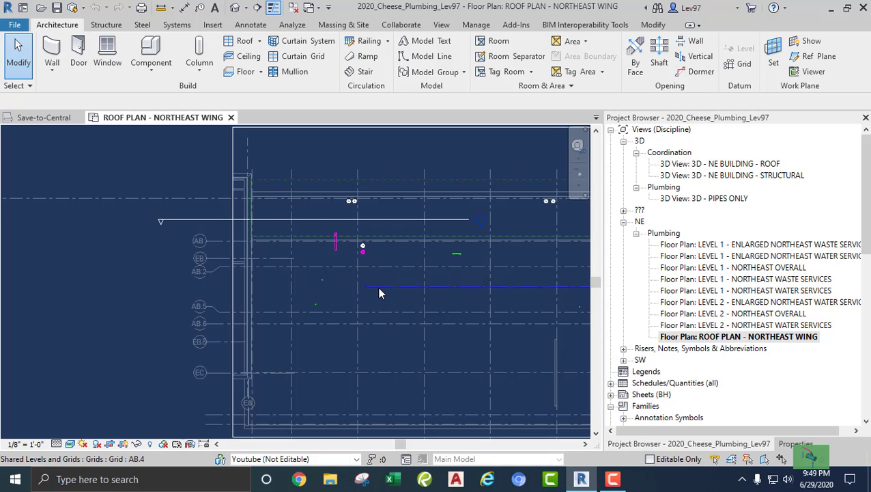
- Move the horizontal section line in the roof plan south of the roof drains, between grids AB.2 and AB.5
{"action": "scroll", "coordinate": [377, 287], "scroll_direction": "down", "scroll_amount": 1}
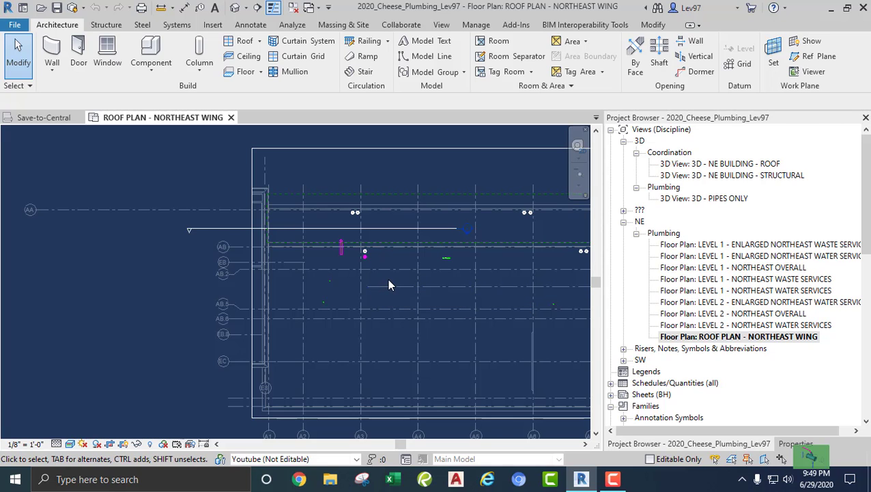
{"action": "middle_click_drag", "start_coordinate": [389, 286], "coordinate": [325, 292]}
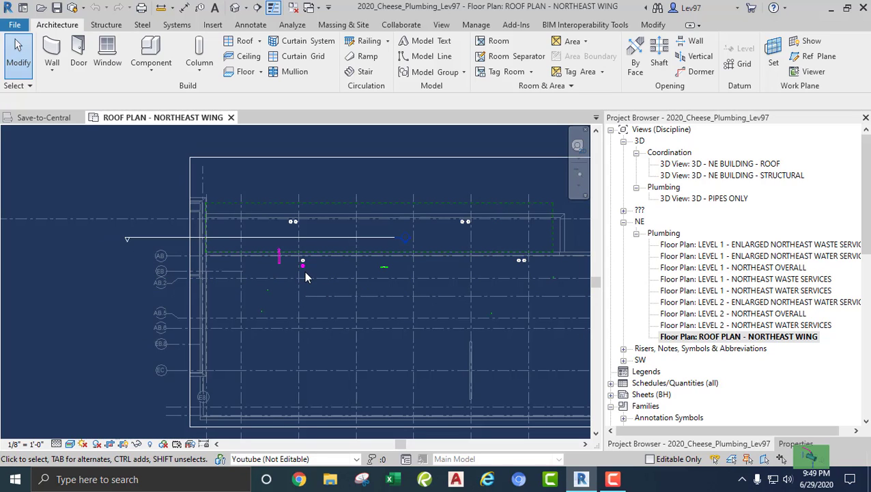
{"action": "left_click", "coordinate": [331, 239]}
{"action": "left_click_drag", "start_coordinate": [331, 238], "coordinate": [342, 291]}
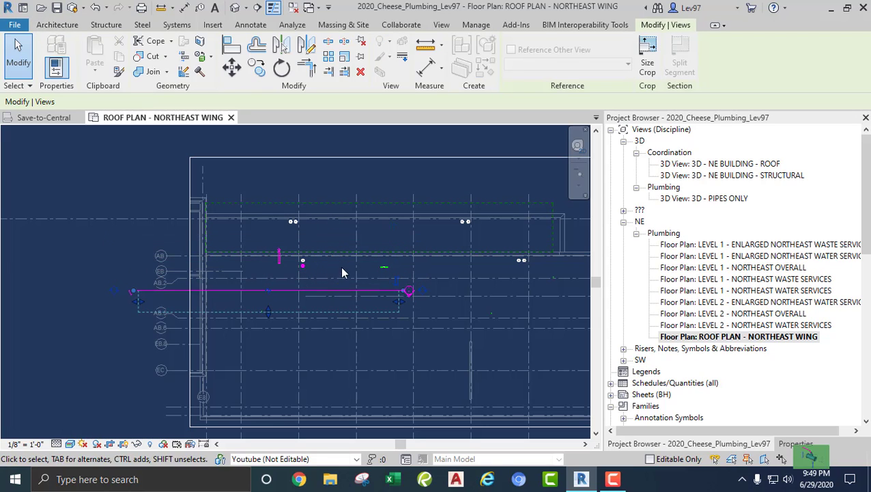
- Open the 3D - NE BUILDING - ROOF view and reset it to its home orientation
{"action": "left_click", "coordinate": [721, 164]}
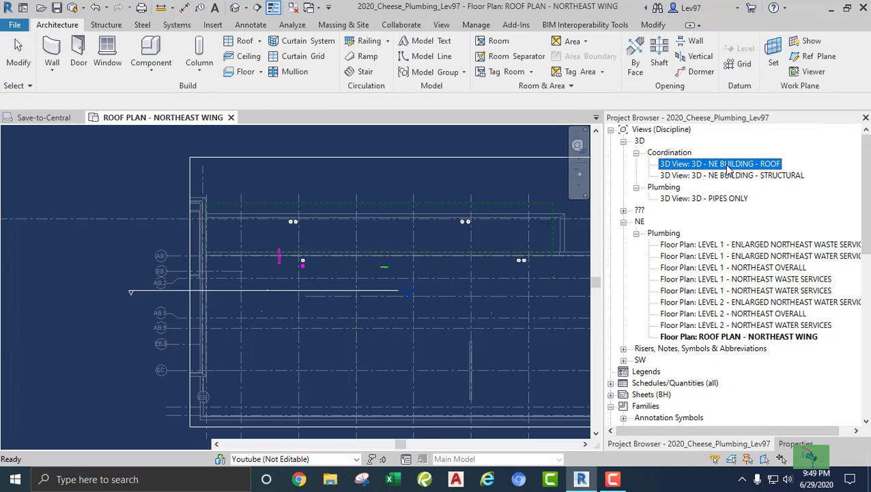
{"action": "double_click", "coordinate": [728, 164]}
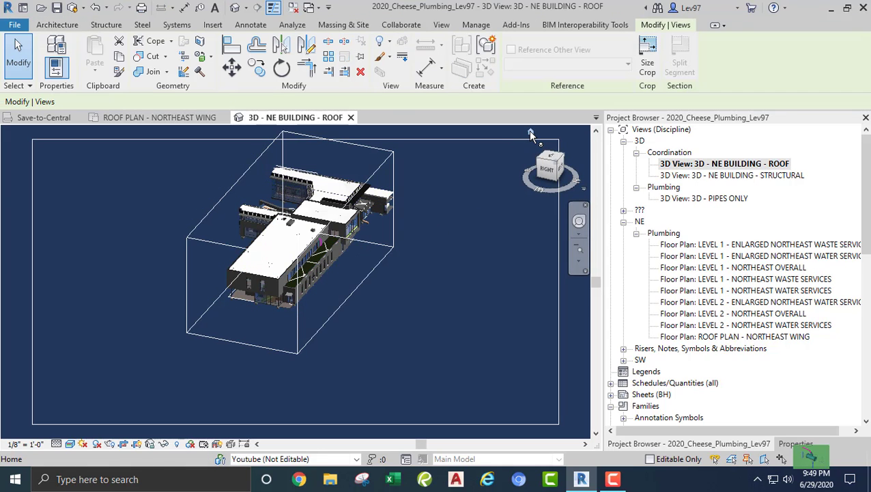
{"action": "left_click", "coordinate": [530, 134]}
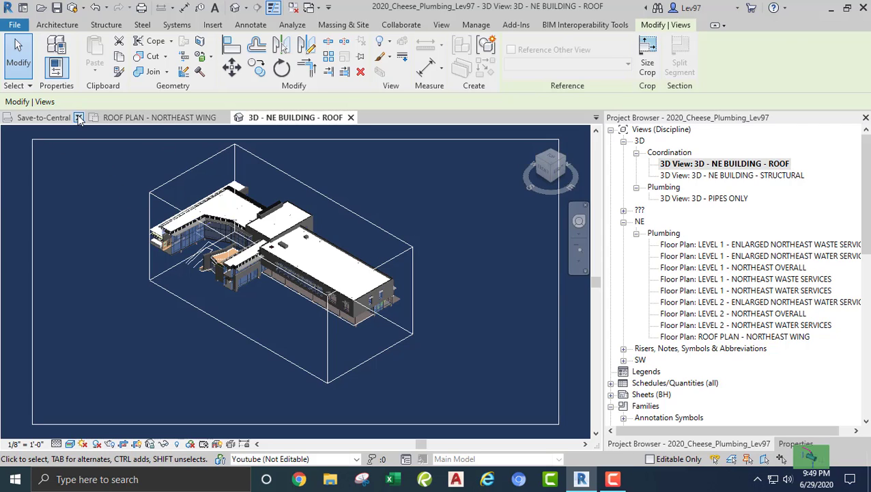
- Close the Save-to-Central view and tile the 3D roof view and roof plan side by side
{"action": "left_click", "coordinate": [79, 118]}
{"action": "key", "text": "w"}
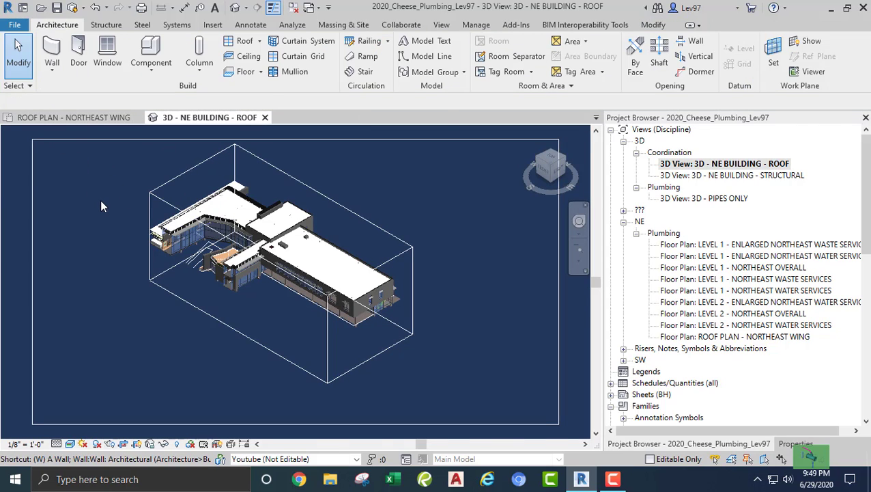
{"action": "key", "text": "t"}
- Select the magenta overflow roof drain near grid AB in the roof plan and locate it in the 3D roof view
{"action": "middle_click_drag", "start_coordinate": [115, 259], "coordinate": [59, 282]}
{"action": "middle_click_drag", "start_coordinate": [462, 316], "coordinate": [358, 334]}
{"action": "scroll", "coordinate": [502, 287], "scroll_direction": "up", "scroll_amount": 3}
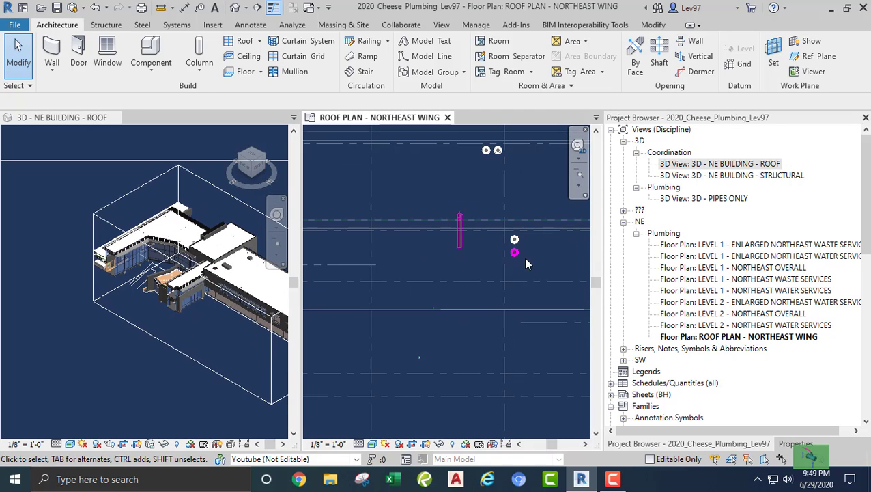
{"action": "left_click", "coordinate": [517, 254]}
{"action": "middle_click_drag", "start_coordinate": [222, 337], "coordinate": [150, 375]}
{"action": "scroll", "coordinate": [233, 275], "scroll_direction": "up", "scroll_amount": 2}
{"action": "scroll", "coordinate": [136, 321], "scroll_direction": "up", "scroll_amount": 5}
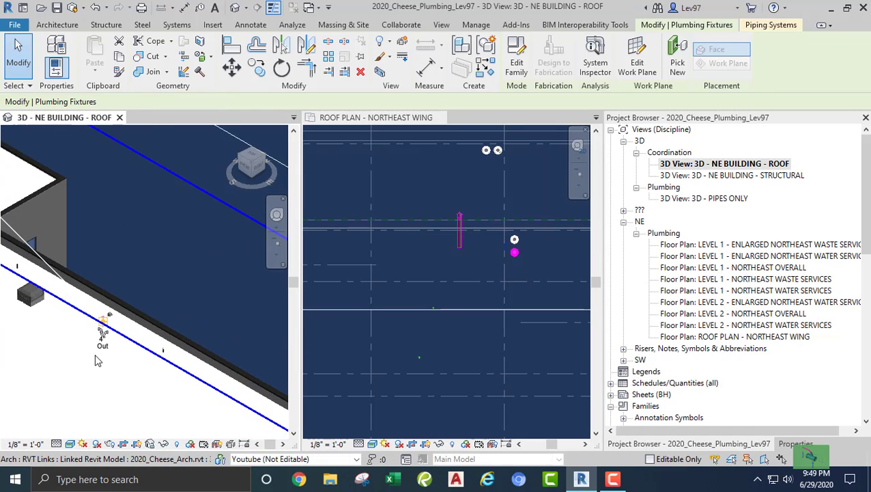
{"action": "key", "text": "Escape"}
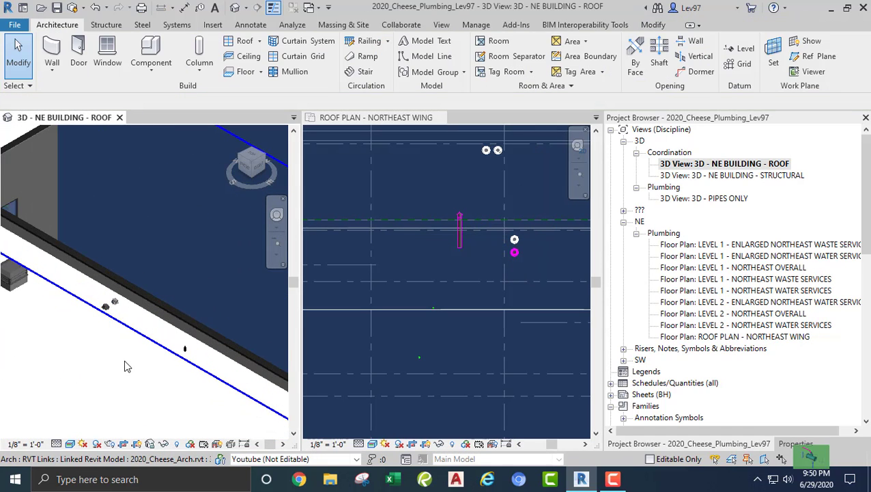
{"action": "middle_click_drag", "start_coordinate": [135, 366], "coordinate": [183, 310]}
{"action": "scroll", "coordinate": [174, 311], "scroll_direction": "down", "scroll_amount": 1}
{"action": "scroll", "coordinate": [156, 339], "scroll_direction": "down", "scroll_amount": 1}
{"action": "middle_click_drag", "start_coordinate": [159, 352], "coordinate": [188, 327]}
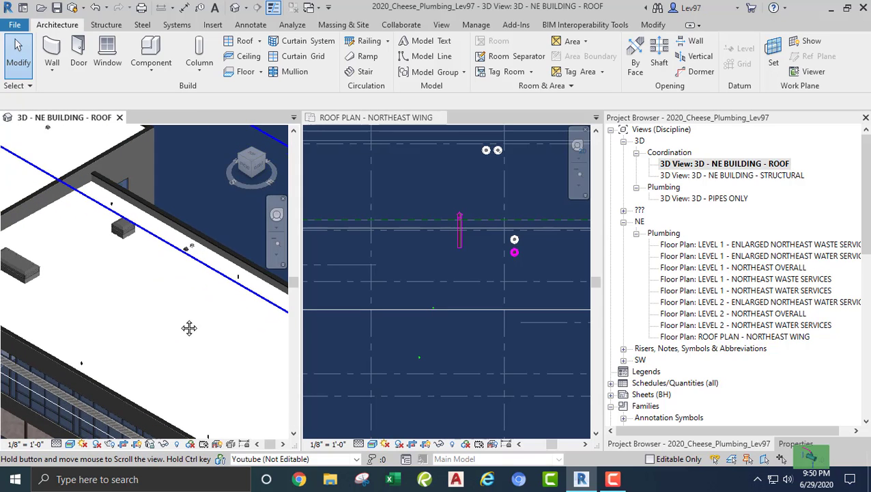
{"action": "scroll", "coordinate": [448, 263], "scroll_direction": "down", "scroll_amount": 1}
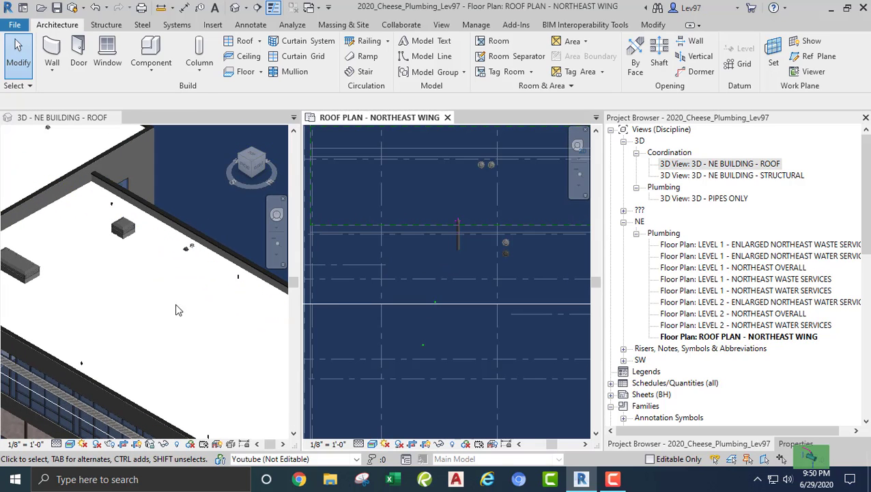
{"action": "scroll", "coordinate": [192, 179], "scroll_direction": "down", "scroll_amount": 1}
{"action": "scroll", "coordinate": [191, 178], "scroll_direction": "down", "scroll_amount": 2}
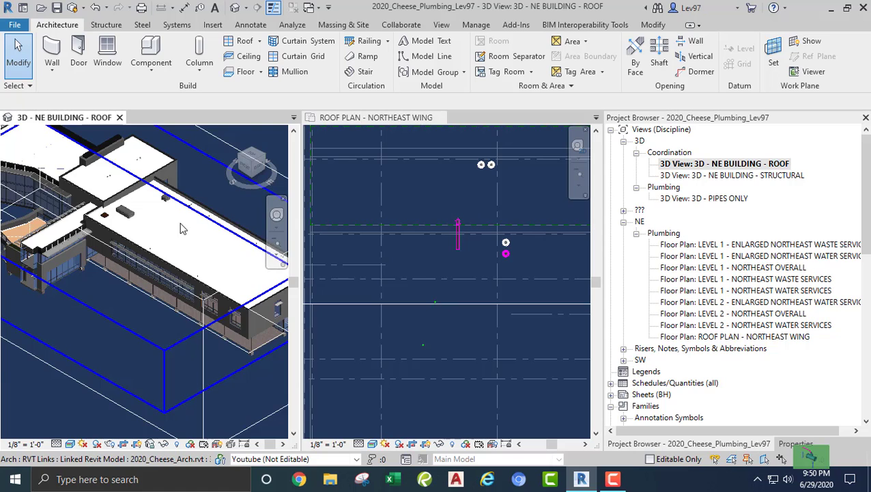
- Deselect the linked architectural model in the 3D roof view and turn off selection of links
{"action": "scroll", "coordinate": [193, 217], "scroll_direction": "up", "scroll_amount": 4}
{"action": "left_click", "coordinate": [174, 222]}
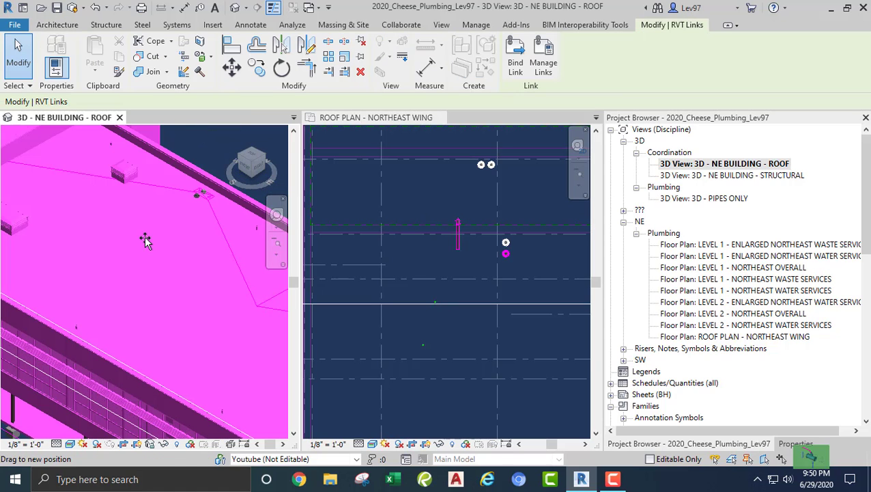
{"action": "key", "text": "Escape"}
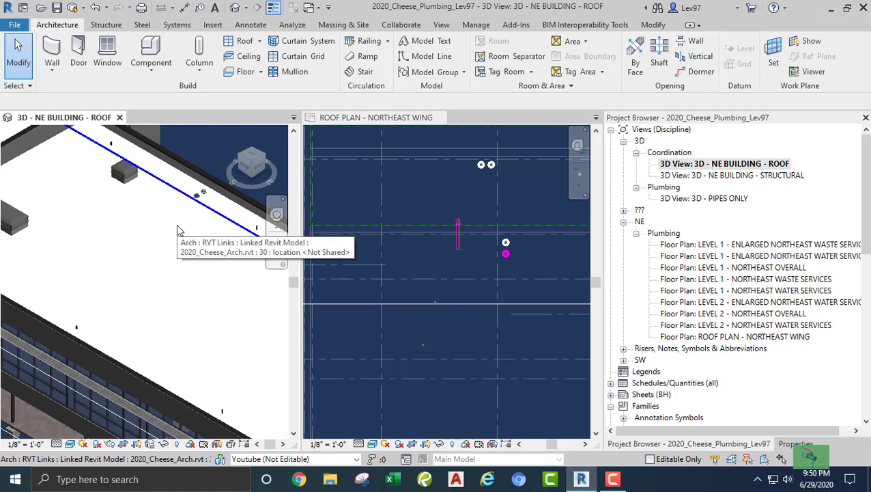
{"action": "left_click", "coordinate": [29, 86]}
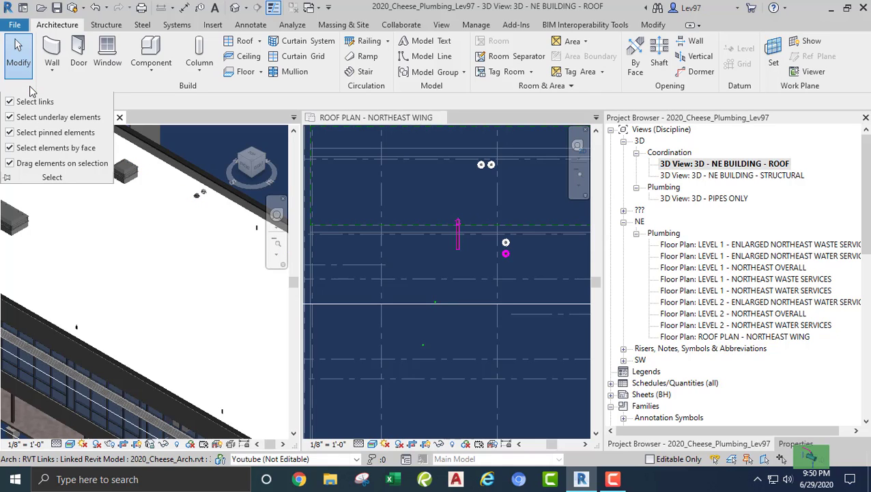
{"action": "left_click", "coordinate": [9, 102]}
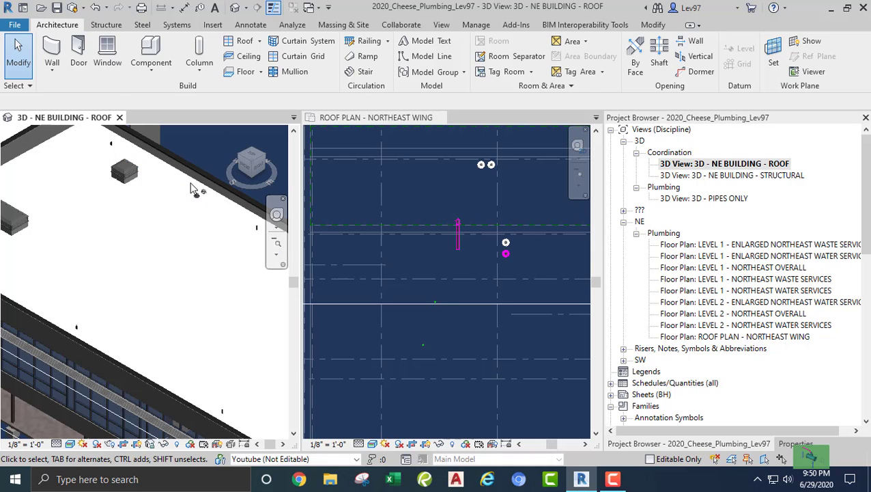
- Copy the magenta 15" Strainer - 4" OFD roof drain straight south about 49' - 7" onto grid AD in the roof plan
{"action": "scroll", "coordinate": [168, 219], "scroll_direction": "up", "scroll_amount": 3}
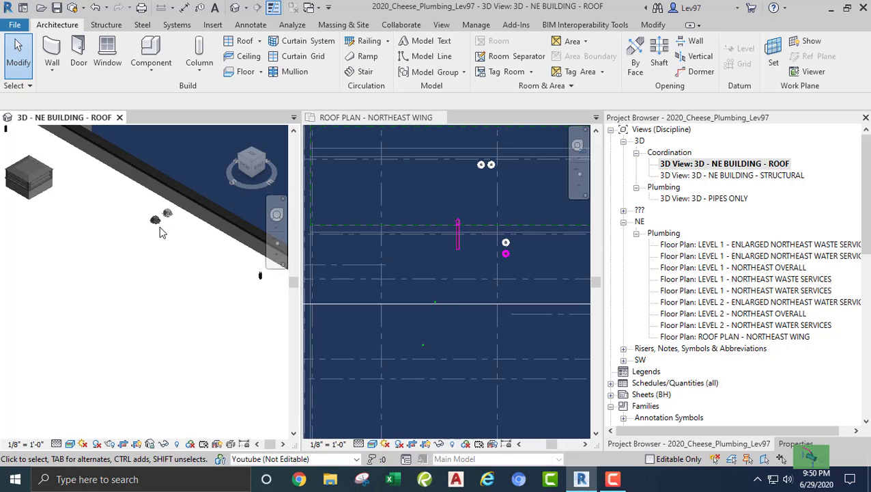
{"action": "scroll", "coordinate": [177, 235], "scroll_direction": "down", "scroll_amount": 4}
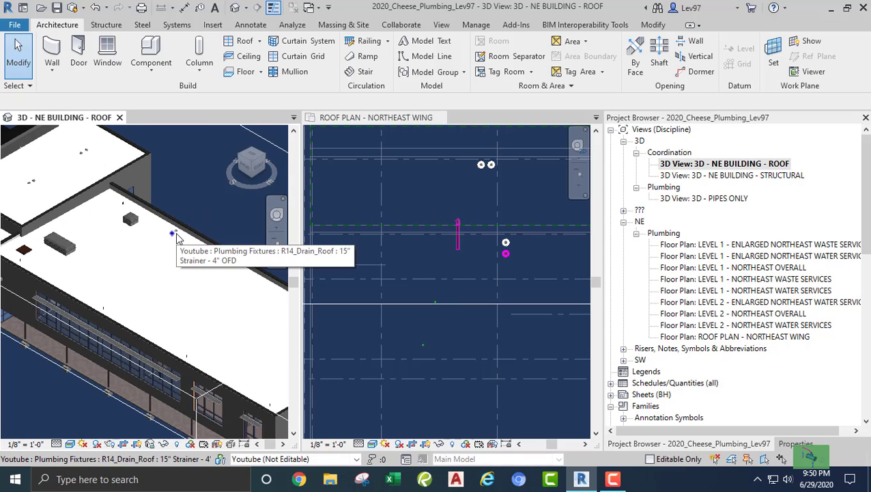
{"action": "left_click", "coordinate": [491, 258]}
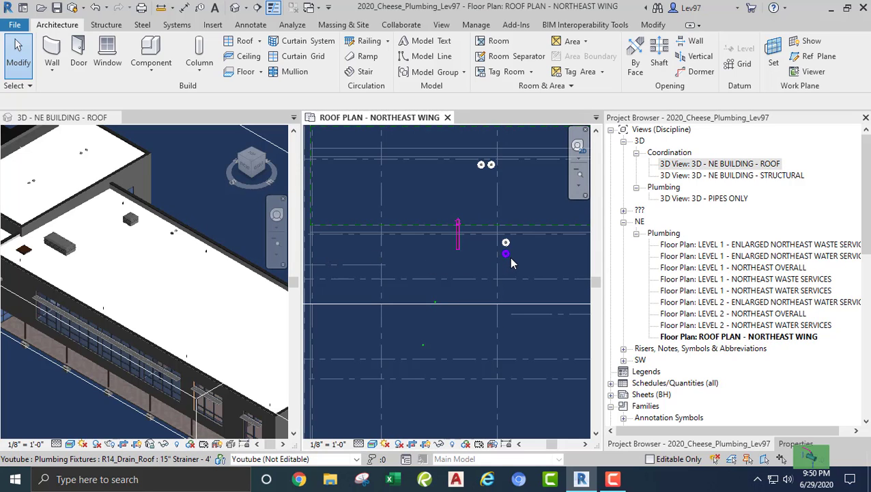
{"action": "left_click", "coordinate": [506, 254]}
{"action": "scroll", "coordinate": [535, 254], "scroll_direction": "down", "scroll_amount": 2}
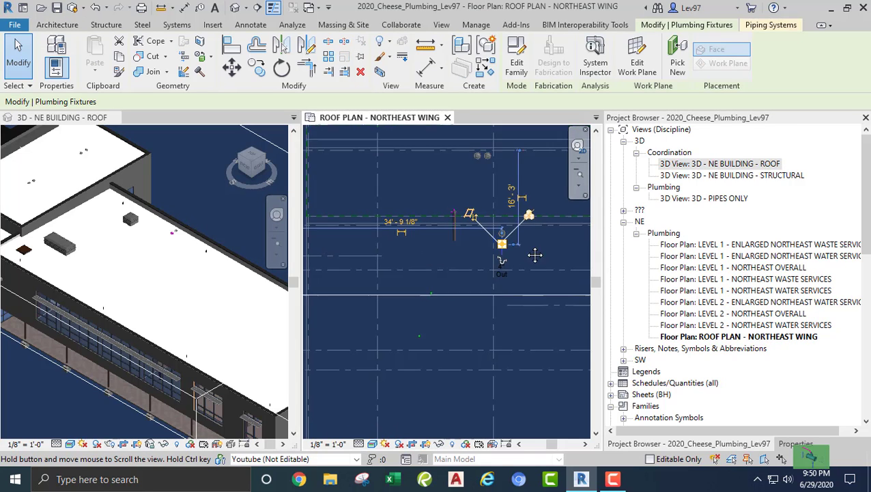
{"action": "middle_click_drag", "start_coordinate": [535, 255], "coordinate": [471, 195]}
{"action": "scroll", "coordinate": [471, 195], "scroll_direction": "down", "scroll_amount": 1}
{"action": "scroll", "coordinate": [473, 241], "scroll_direction": "down", "scroll_amount": 1}
{"action": "middle_click_drag", "start_coordinate": [473, 241], "coordinate": [459, 303]}
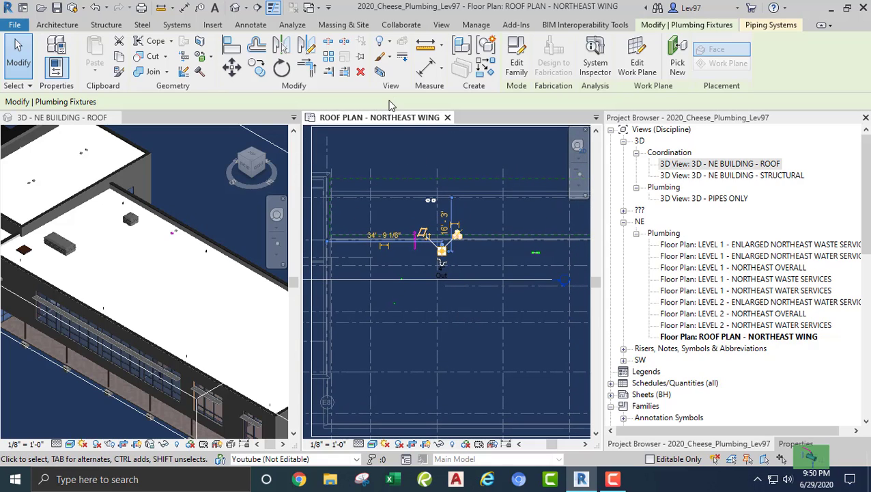
{"action": "left_click", "coordinate": [257, 67]}
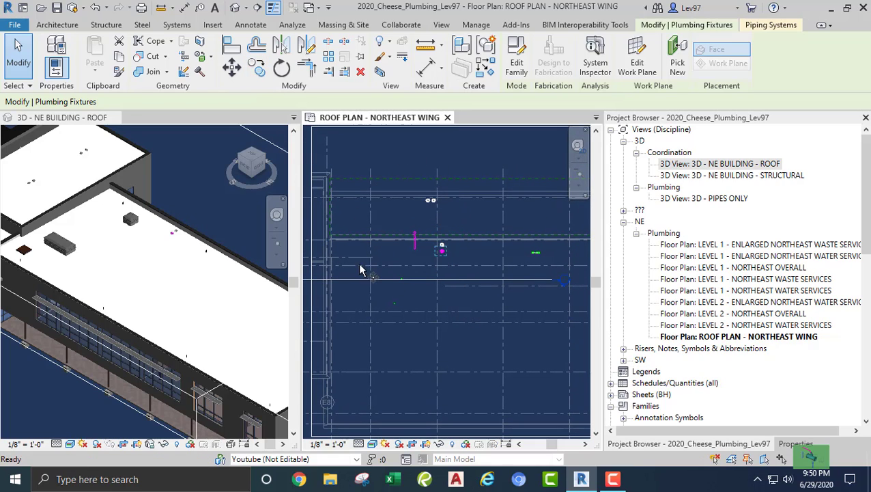
{"action": "left_click", "coordinate": [458, 253]}
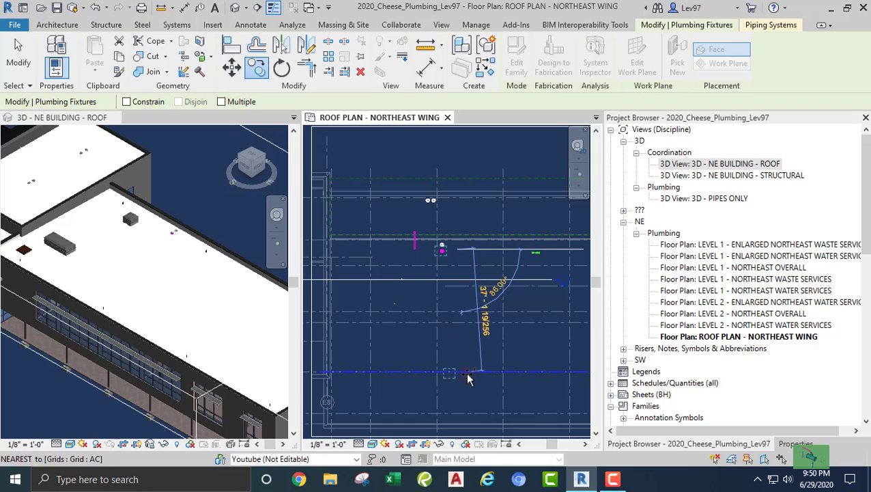
{"action": "scroll", "coordinate": [459, 418], "scroll_direction": "up", "scroll_amount": 1}
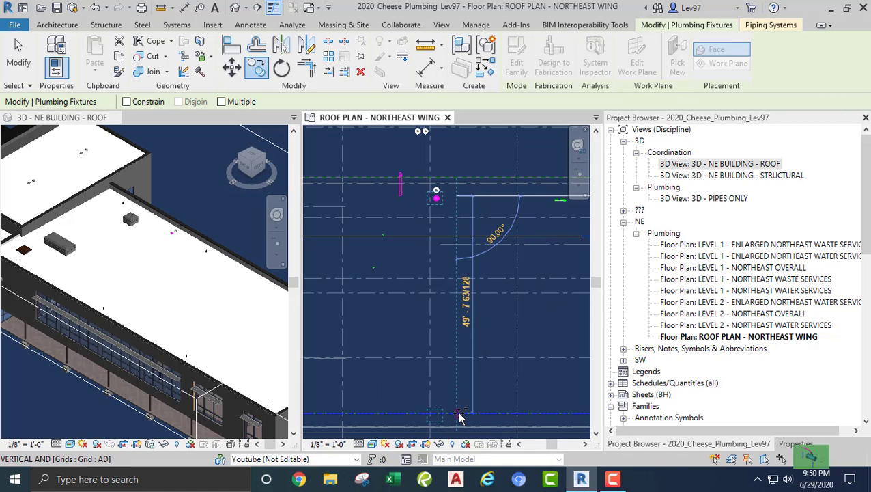
{"action": "left_click", "coordinate": [460, 417]}
{"action": "key", "text": "Escape"}
{"action": "key", "text": "Escape"}
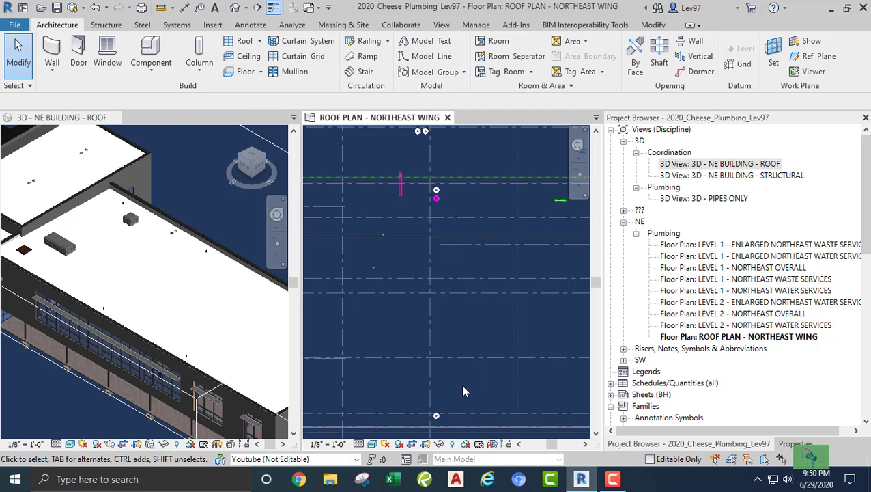
- Flip the viewing direction of the horizontal section so it faces the original roof drains
{"action": "left_click", "coordinate": [416, 236]}
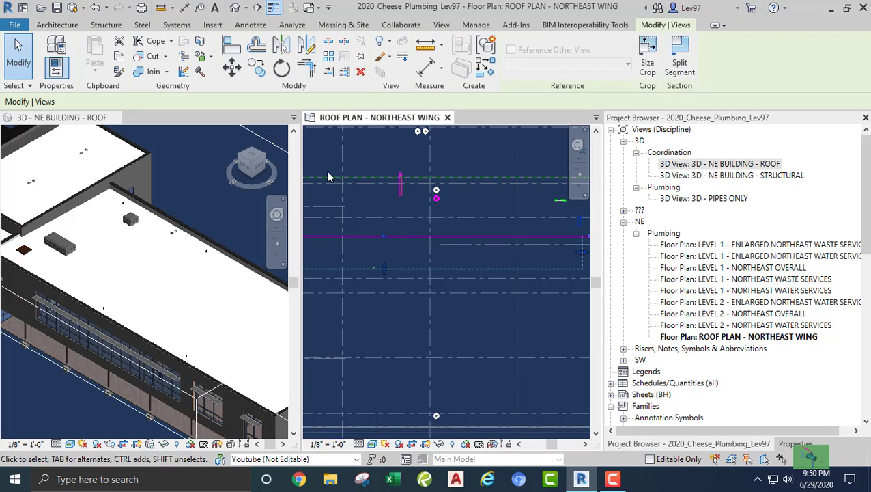
{"action": "left_click", "coordinate": [579, 225]}
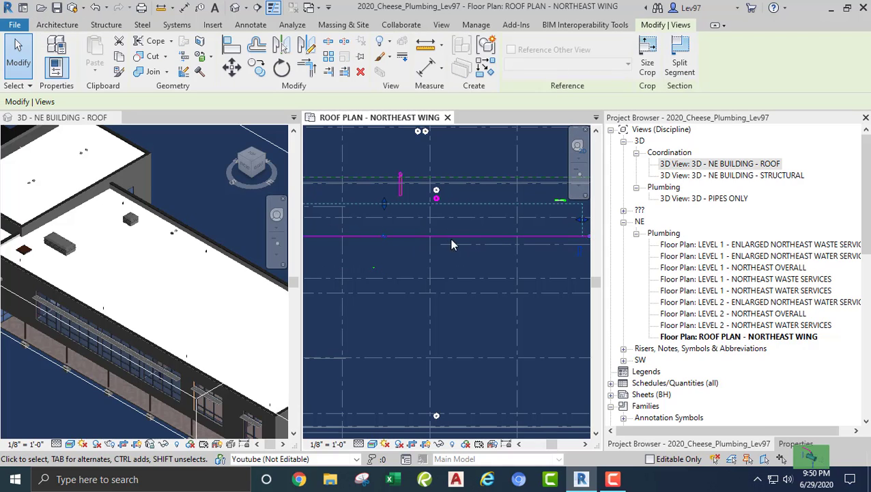
{"action": "left_click", "coordinate": [172, 247]}
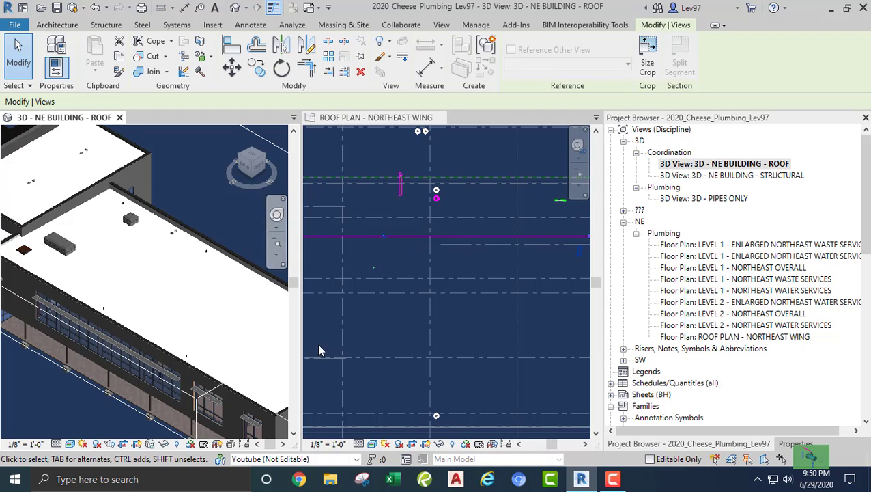
- Select the white roof drain beside the magenta one, compare it in the 3D roof view, and inspect the copied drain on grid AD
{"action": "left_click", "coordinate": [427, 198]}
{"action": "left_click", "coordinate": [436, 191]}
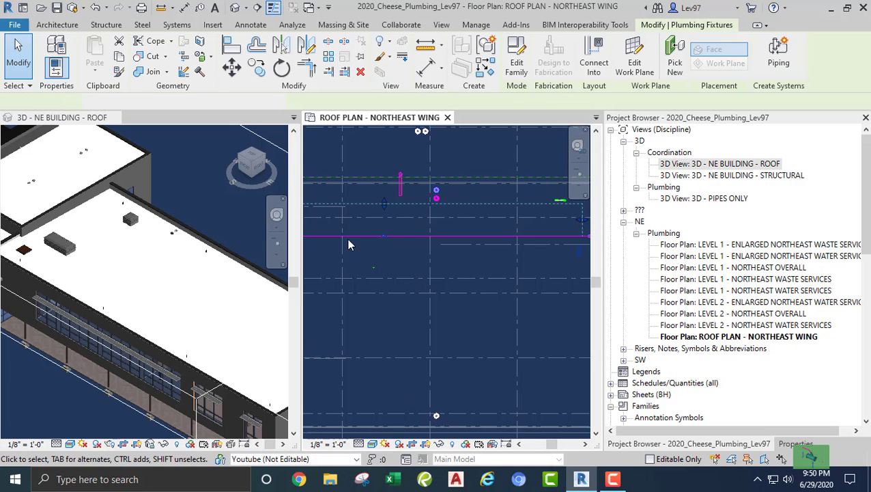
{"action": "scroll", "coordinate": [169, 236], "scroll_direction": "up", "scroll_amount": 3}
{"action": "scroll", "coordinate": [170, 237], "scroll_direction": "down", "scroll_amount": 2}
{"action": "left_click", "coordinate": [158, 287]}
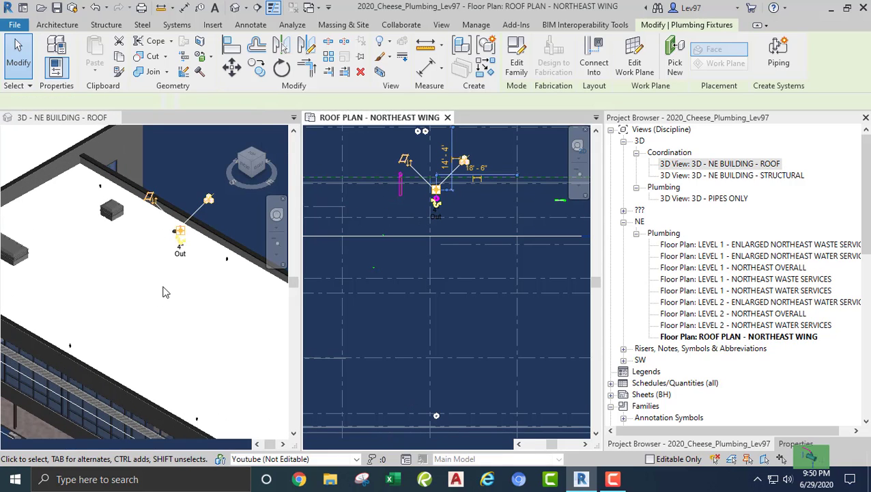
{"action": "middle_click_drag", "start_coordinate": [132, 315], "coordinate": [176, 282]}
{"action": "left_click", "coordinate": [401, 391]}
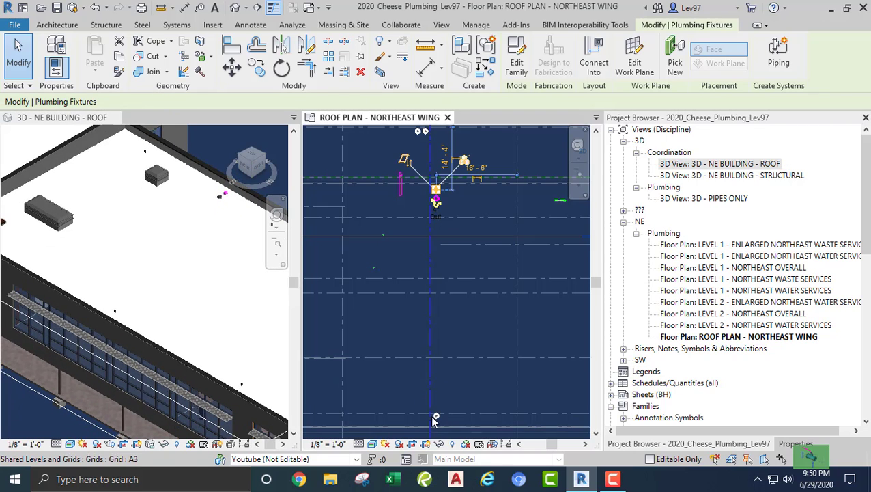
{"action": "left_click", "coordinate": [400, 395]}
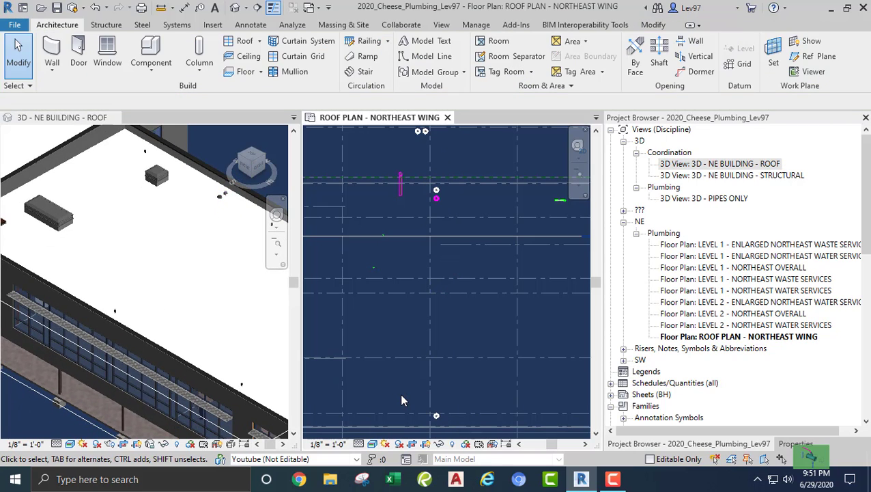
{"action": "scroll", "coordinate": [397, 386], "scroll_direction": "up", "scroll_amount": 3}
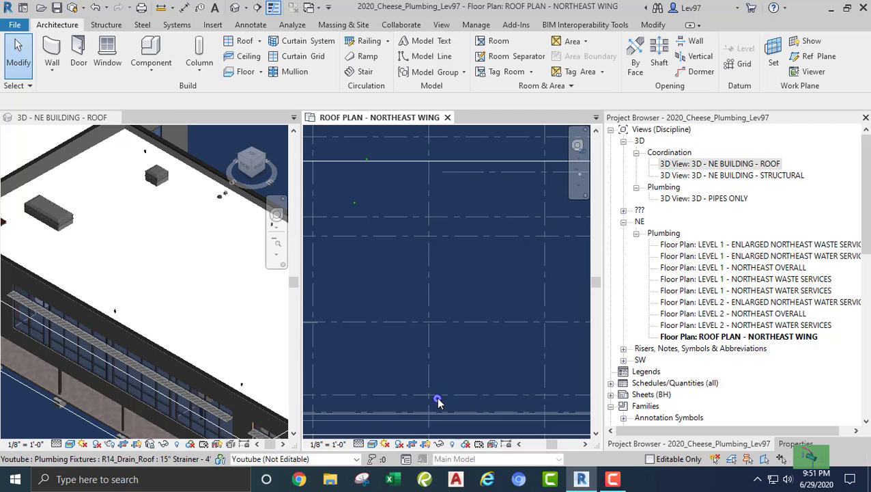
{"action": "scroll", "coordinate": [437, 399], "scroll_direction": "down", "scroll_amount": 1}
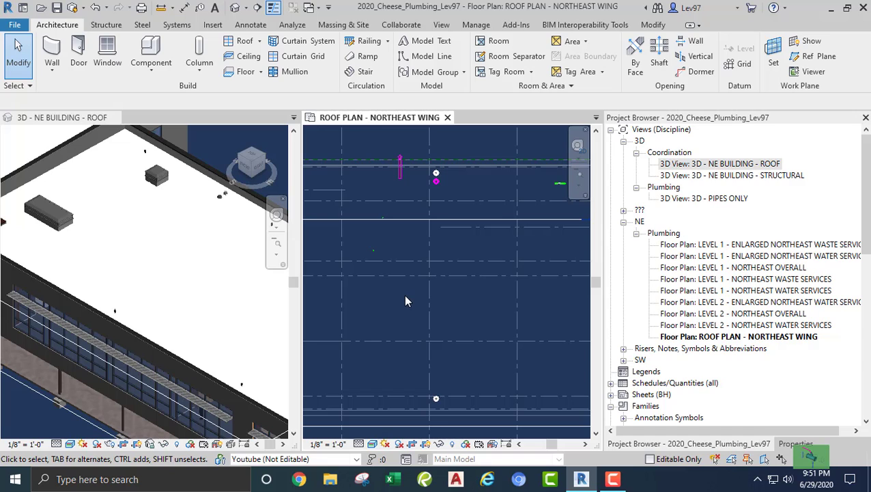
- Select the magenta roof drain in the 3D roof view and examine it and its neighbour against the roof surface from several angles
{"action": "scroll", "coordinate": [395, 305], "scroll_direction": "down", "scroll_amount": 1}
{"action": "scroll", "coordinate": [145, 267], "scroll_direction": "up", "scroll_amount": 1}
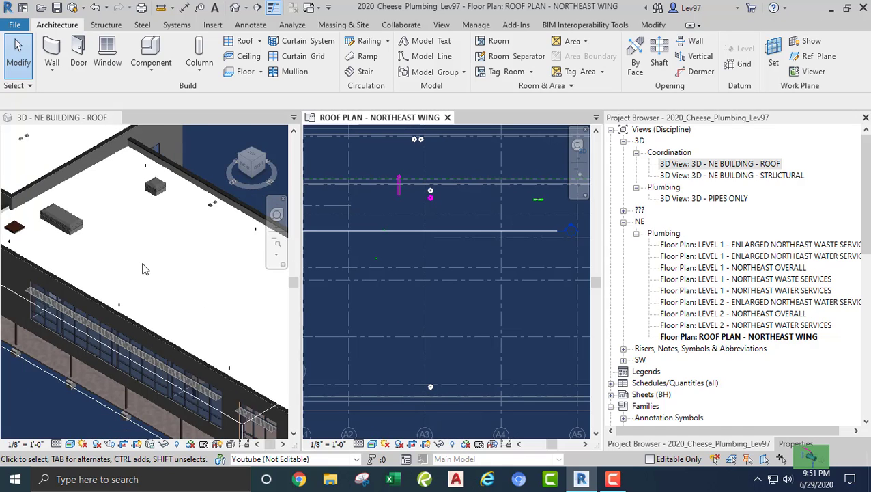
{"action": "scroll", "coordinate": [127, 271], "scroll_direction": "down", "scroll_amount": 2}
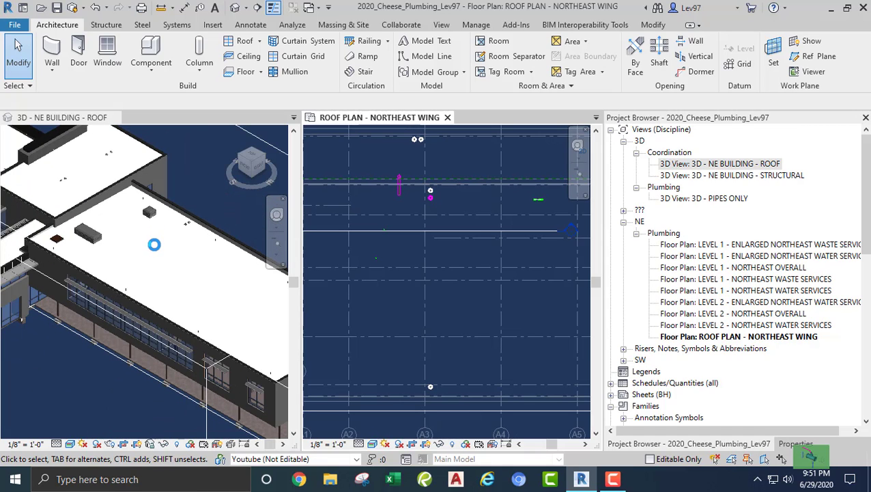
{"action": "scroll", "coordinate": [189, 239], "scroll_direction": "up", "scroll_amount": 5}
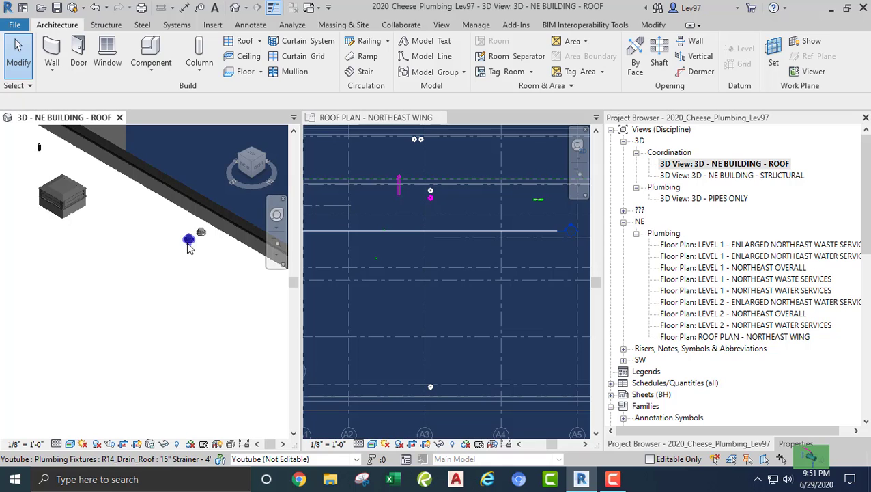
{"action": "left_click", "coordinate": [176, 257]}
{"action": "middle_click_drag", "start_coordinate": [185, 259], "coordinate": [76, 273], "text": "shift"}
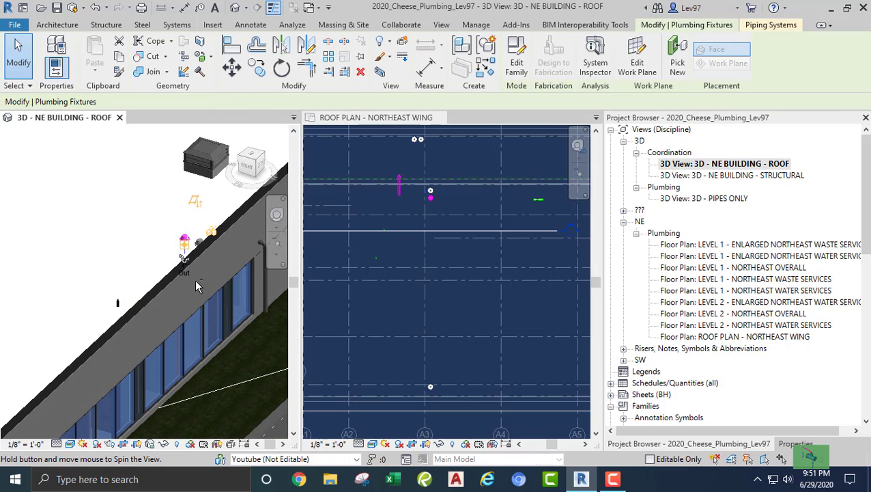
{"action": "middle_click_drag", "start_coordinate": [194, 275], "coordinate": [120, 173]}
{"action": "middle_click_drag", "start_coordinate": [192, 309], "coordinate": [229, 296], "text": "shift"}
{"action": "scroll", "coordinate": [236, 278], "scroll_direction": "up", "scroll_amount": 1}
{"action": "scroll", "coordinate": [177, 333], "scroll_direction": "up", "scroll_amount": 3}
{"action": "scroll", "coordinate": [154, 328], "scroll_direction": "down", "scroll_amount": 3}
{"action": "scroll", "coordinate": [148, 329], "scroll_direction": "down", "scroll_amount": 1}
{"action": "middle_click_drag", "start_coordinate": [177, 335], "coordinate": [267, 325], "text": "shift"}
{"action": "scroll", "coordinate": [185, 320], "scroll_direction": "down", "scroll_amount": 1}
{"action": "left_click", "coordinate": [191, 314]}
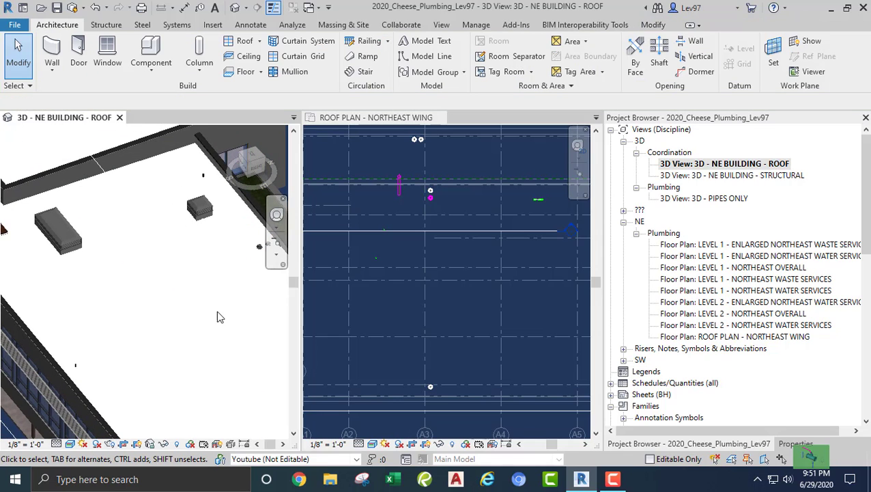
- Rotate the horizontal section line in the roof plan by 90° about a new center of rotation placed on the line between grids A3 and A4
{"action": "left_click", "coordinate": [399, 307]}
{"action": "left_click", "coordinate": [403, 231]}
{"action": "left_click", "coordinate": [281, 68]}
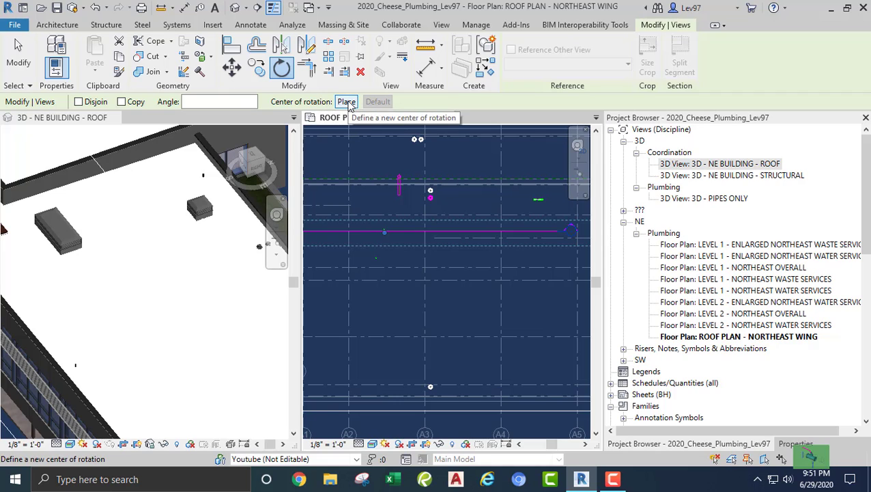
{"action": "left_click", "coordinate": [347, 102]}
{"action": "left_click", "coordinate": [458, 233]}
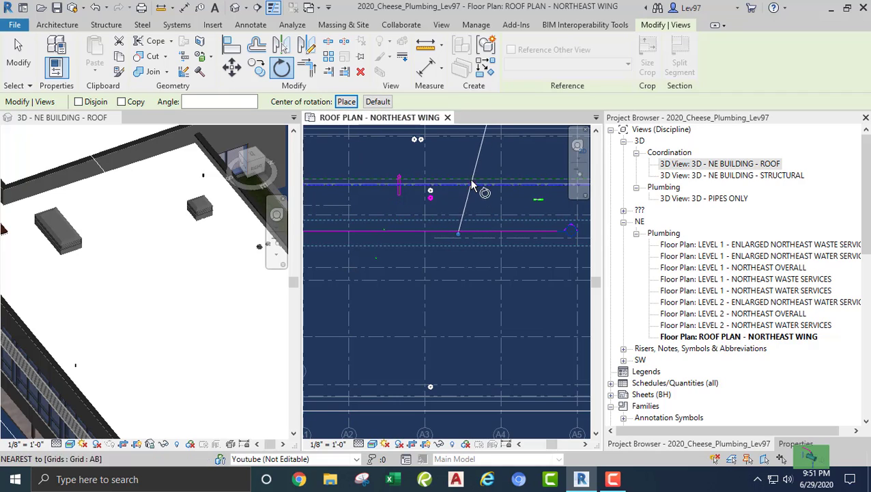
{"action": "left_click", "coordinate": [457, 157]}
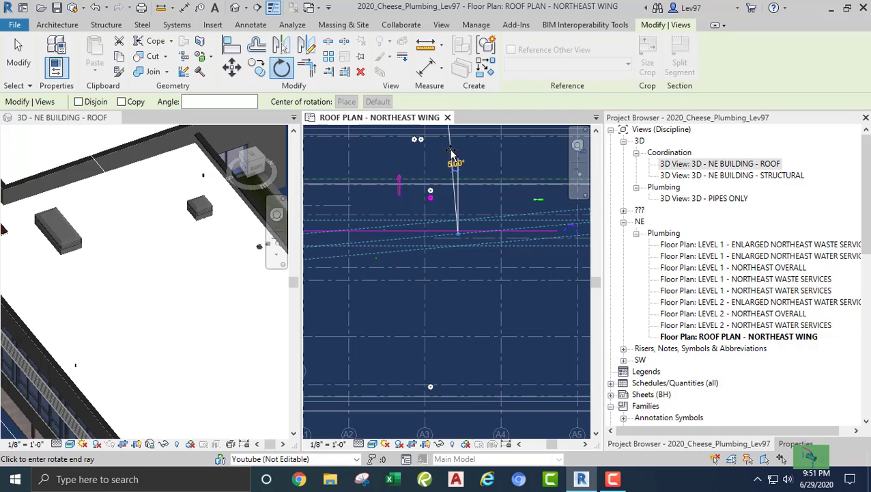
{"action": "type", "text": "90"}
{"action": "key", "text": "Return"}
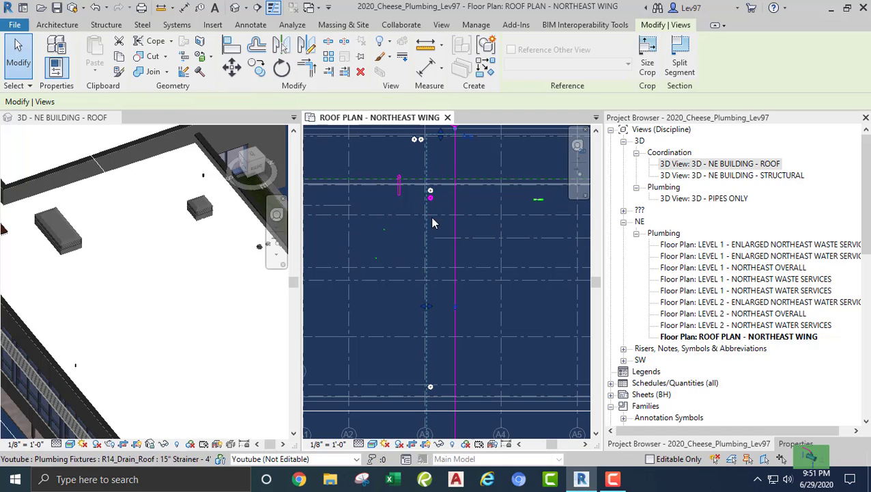
- Move the rotated section line just east of the roof drains beside grid A3 and set its view depth just west of that grid
{"action": "left_click_drag", "start_coordinate": [429, 307], "coordinate": [451, 310]}
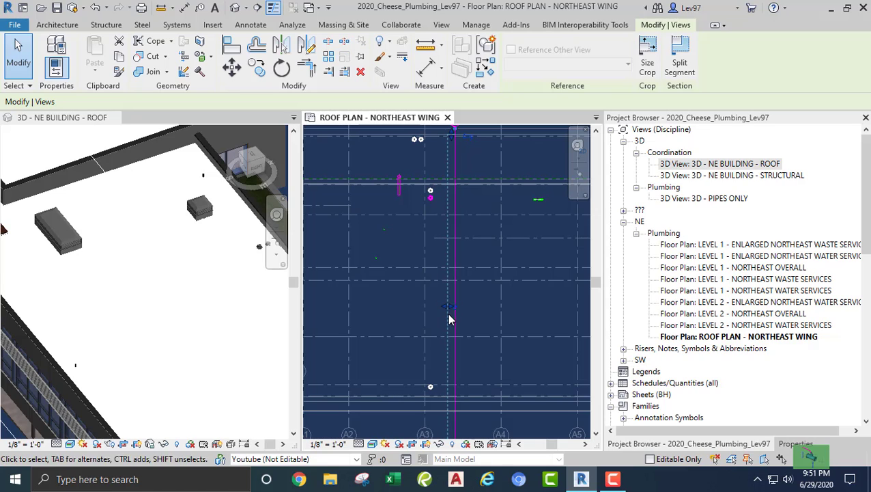
{"action": "key", "text": "Escape"}
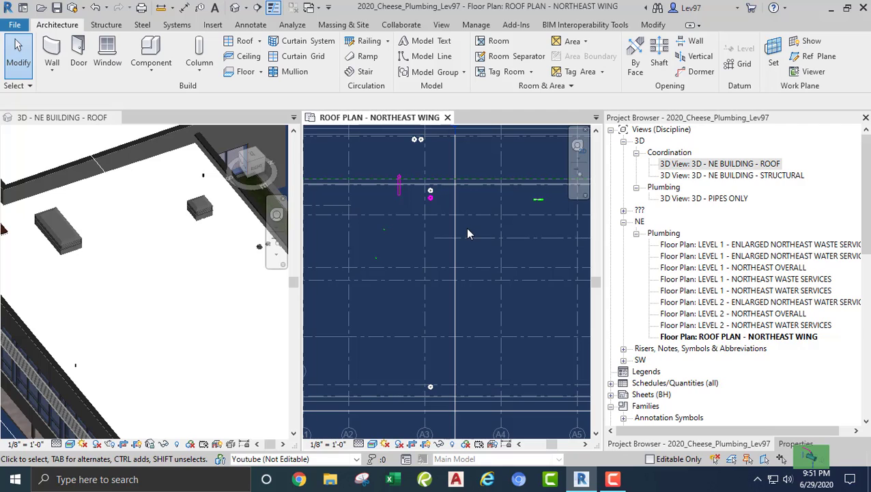
{"action": "left_click", "coordinate": [456, 228]}
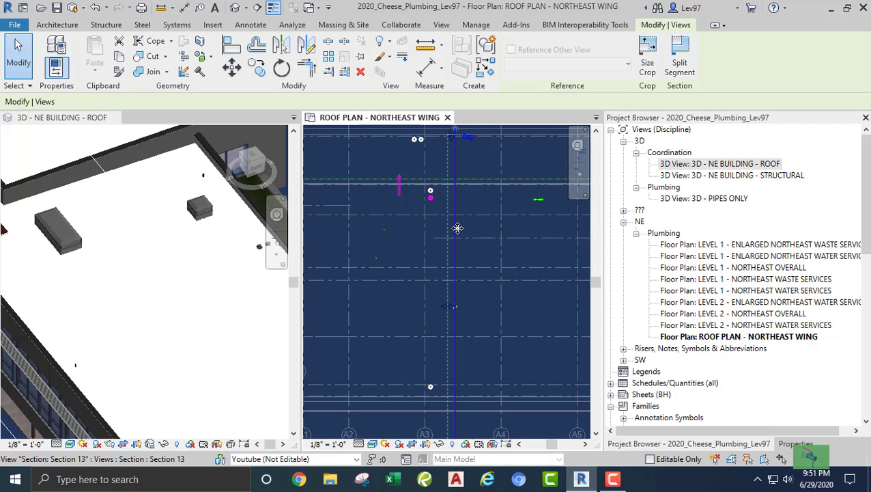
{"action": "left_click_drag", "start_coordinate": [458, 228], "coordinate": [439, 254]}
{"action": "middle_click_drag", "start_coordinate": [490, 252], "coordinate": [511, 183]}
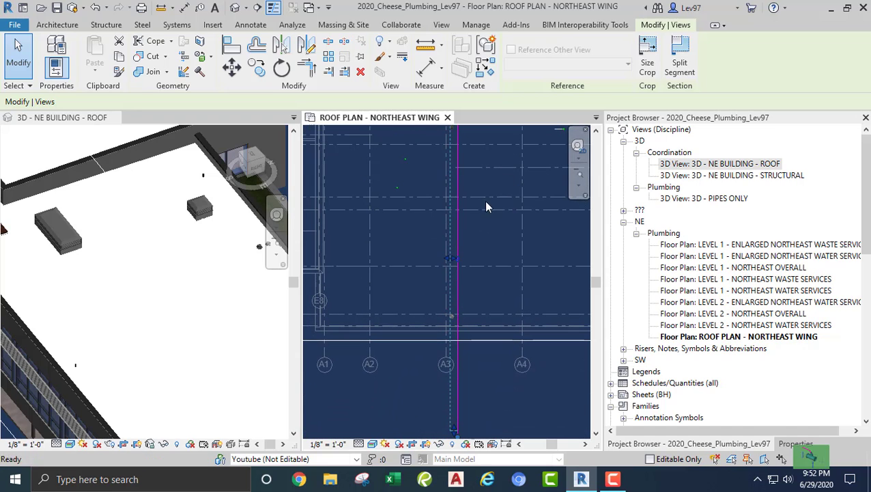
{"action": "left_click_drag", "start_coordinate": [451, 259], "coordinate": [441, 259]}
- Extend the north end of the section line past the paired roof drains at the north roof edge
{"action": "middle_click_drag", "start_coordinate": [486, 267], "coordinate": [472, 333]}
{"action": "scroll", "coordinate": [443, 299], "scroll_direction": "up", "scroll_amount": 1}
{"action": "left_click_drag", "start_coordinate": [435, 272], "coordinate": [434, 229]}
{"action": "left_click_drag", "start_coordinate": [423, 280], "coordinate": [424, 224]}
{"action": "left_click", "coordinate": [454, 358]}
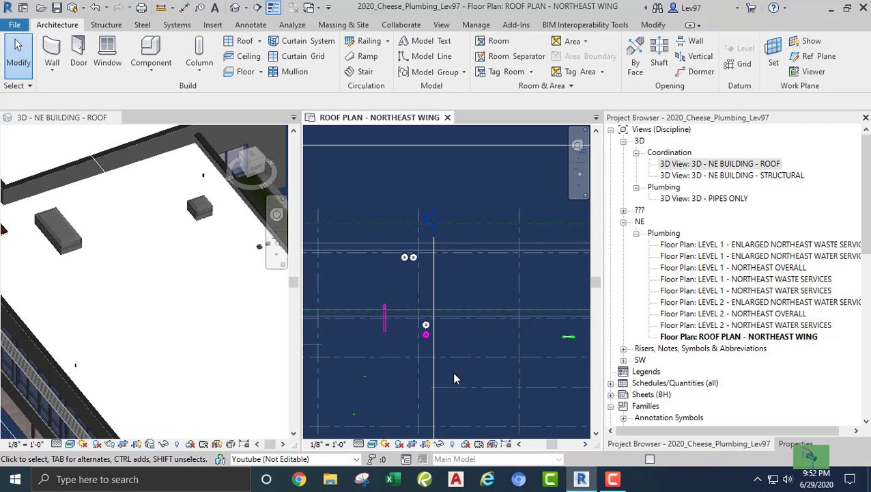
- Check that the section line spans the original and copied drains in the roof plan, and open its section view
{"action": "middle_click_drag", "start_coordinate": [453, 375], "coordinate": [472, 287]}
{"action": "middle_click_drag", "start_coordinate": [478, 321], "coordinate": [487, 262]}
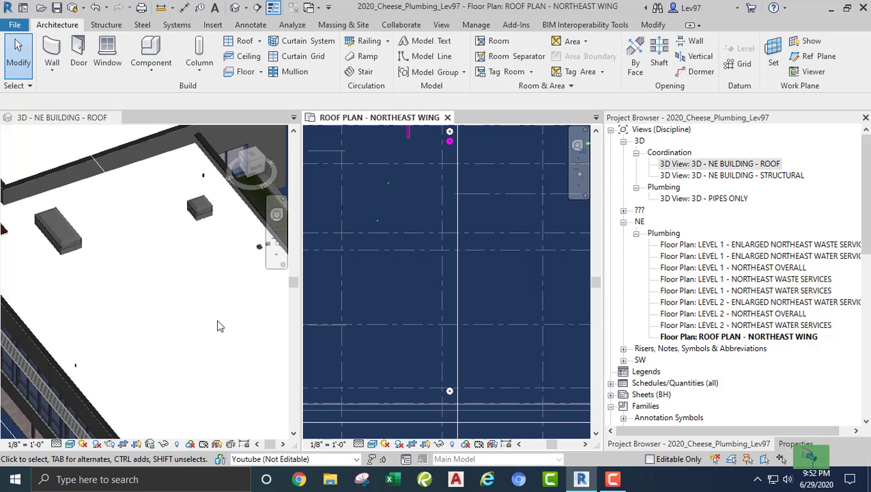
{"action": "scroll", "coordinate": [409, 300], "scroll_direction": "down", "scroll_amount": 1}
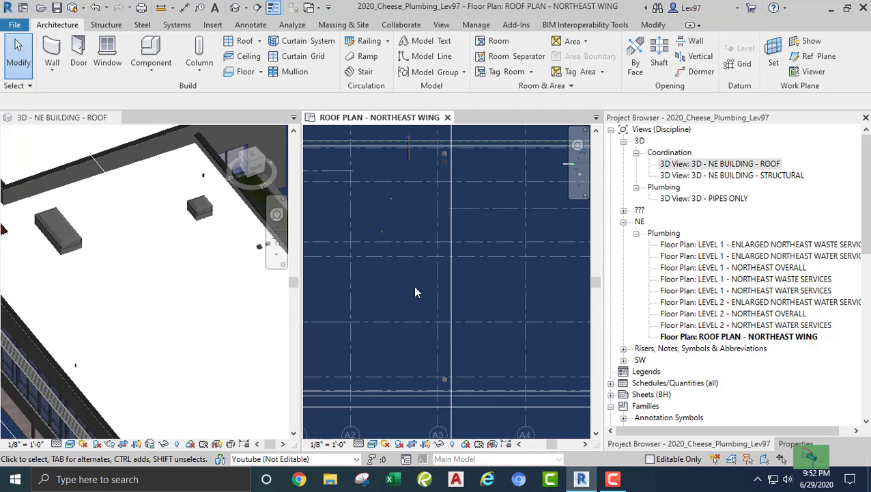
{"action": "scroll", "coordinate": [478, 299], "scroll_direction": "down", "scroll_amount": 1}
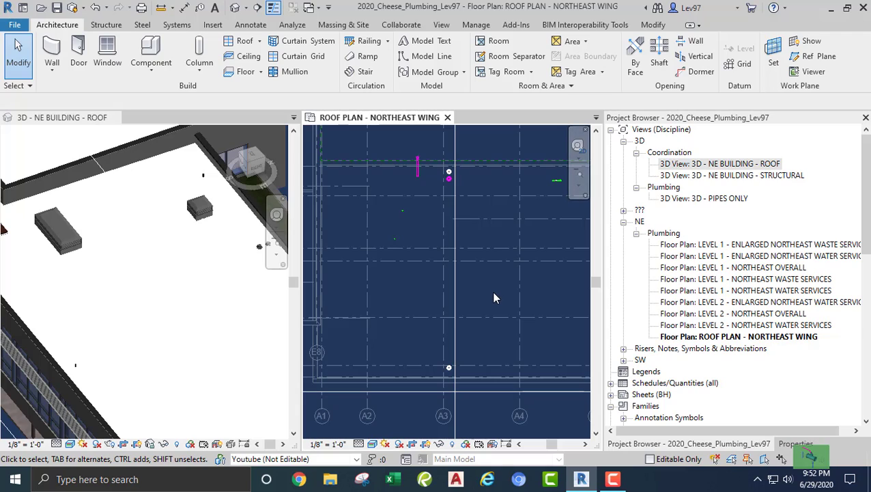
{"action": "left_click", "coordinate": [455, 294]}
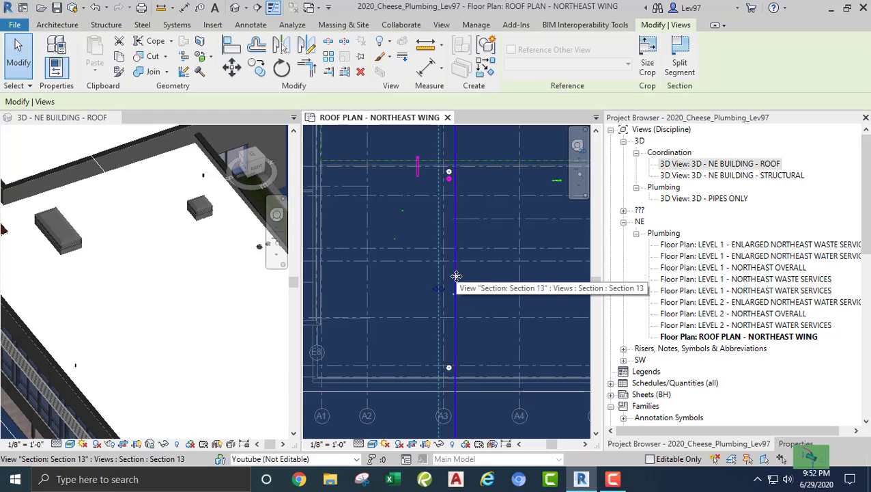
{"action": "right_click", "coordinate": [456, 276]}
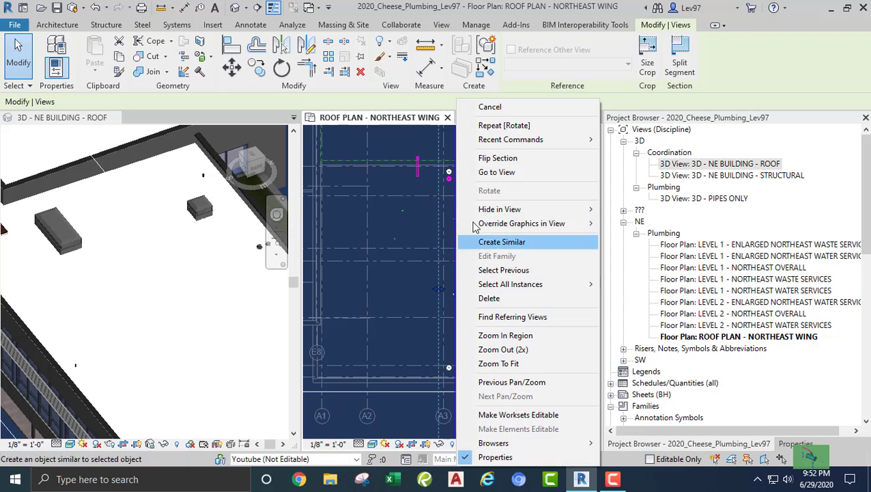
{"action": "left_click", "coordinate": [496, 173]}
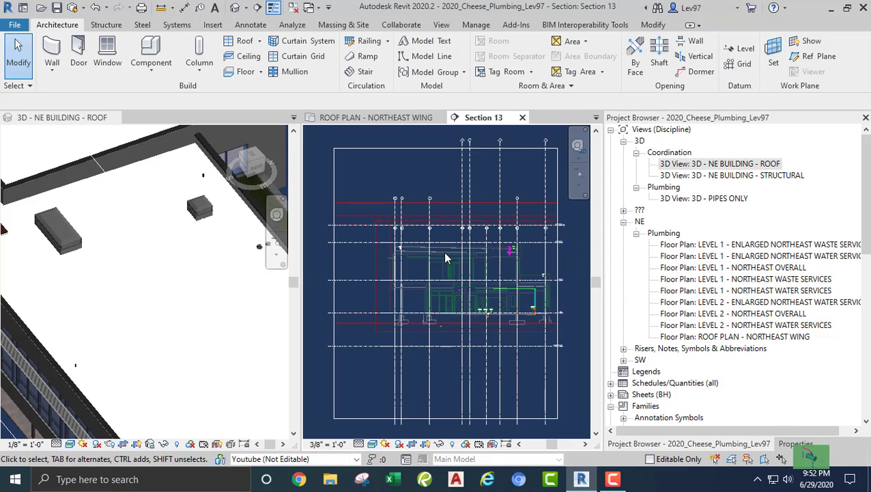
- Select the short roof drain without piping in the section and locate it in the 3D roof view
{"action": "scroll", "coordinate": [443, 252], "scroll_direction": "up", "scroll_amount": 8}
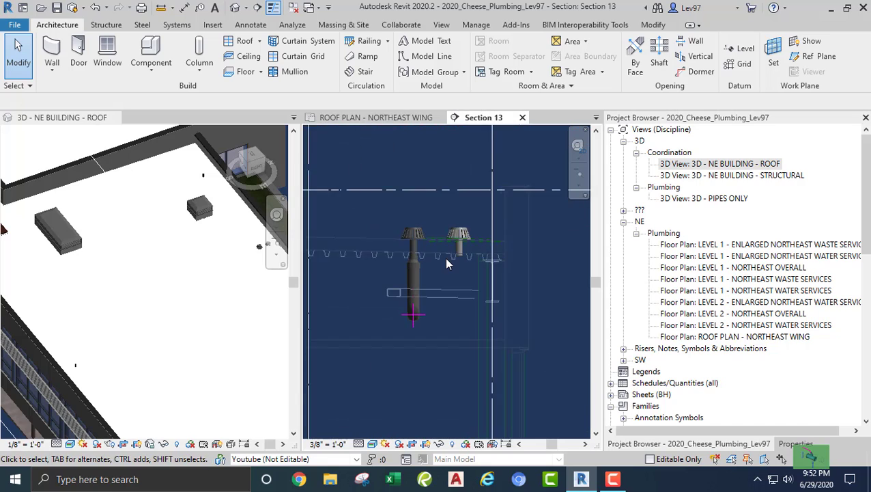
{"action": "scroll", "coordinate": [451, 267], "scroll_direction": "up", "scroll_amount": 6}
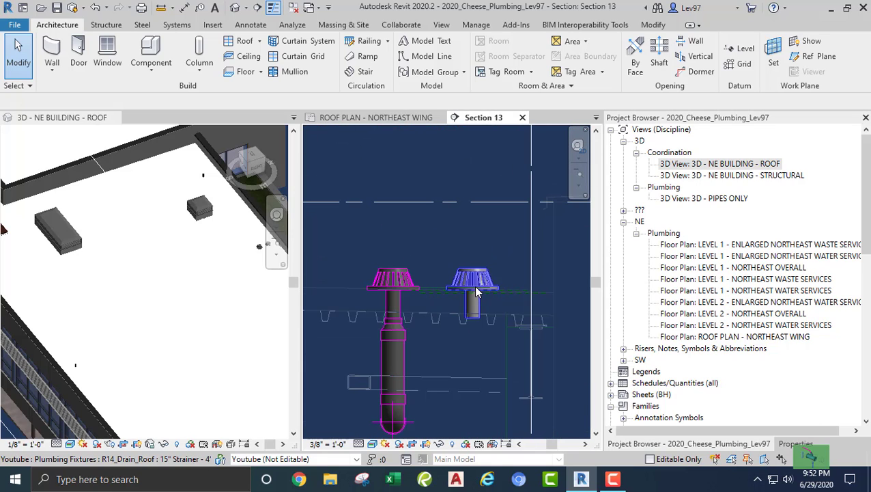
{"action": "left_click", "coordinate": [477, 292]}
{"action": "scroll", "coordinate": [254, 268], "scroll_direction": "up", "scroll_amount": 2}
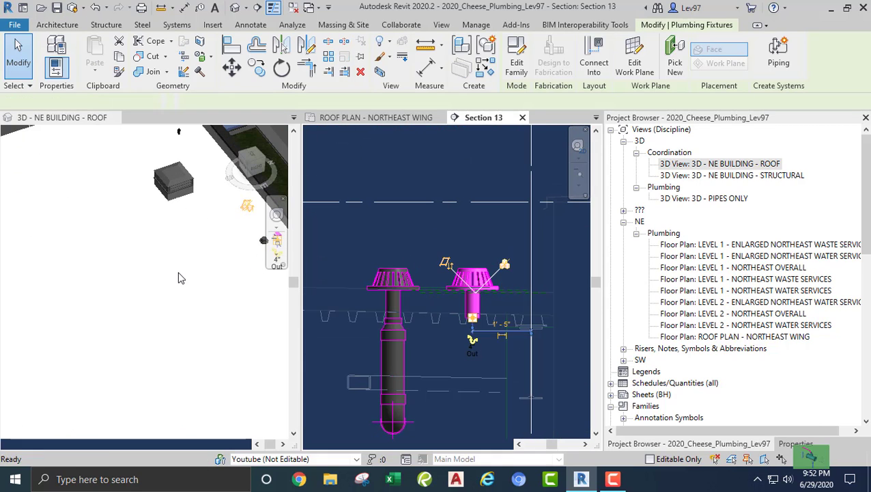
{"action": "middle_click_drag", "start_coordinate": [234, 284], "coordinate": [159, 293]}
{"action": "middle_click", "coordinate": [416, 232]}
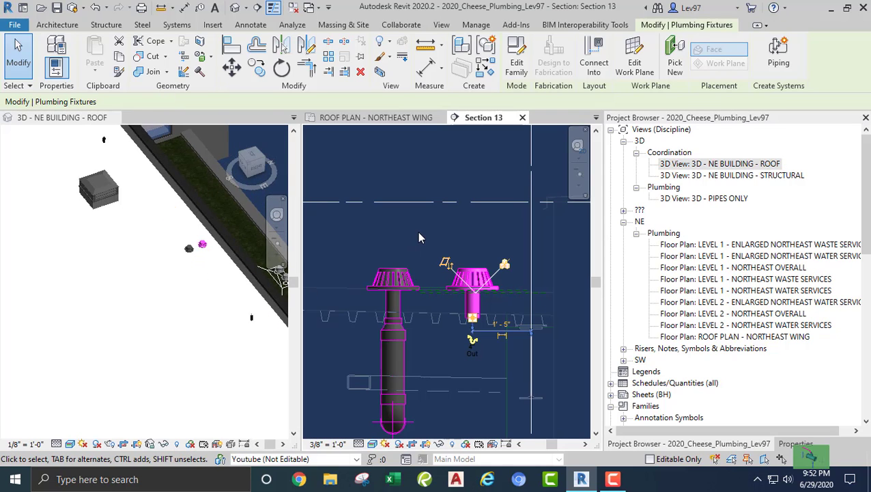
{"action": "left_click", "coordinate": [417, 231]}
- Select the short roof drain in the section again and check its host and offset in its properties
{"action": "scroll", "coordinate": [418, 228], "scroll_direction": "down", "scroll_amount": 3}
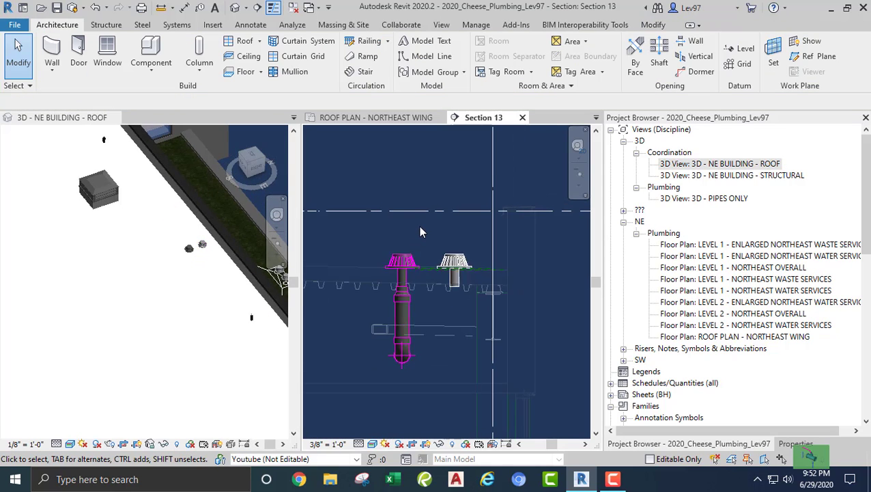
{"action": "scroll", "coordinate": [427, 226], "scroll_direction": "up", "scroll_amount": 2}
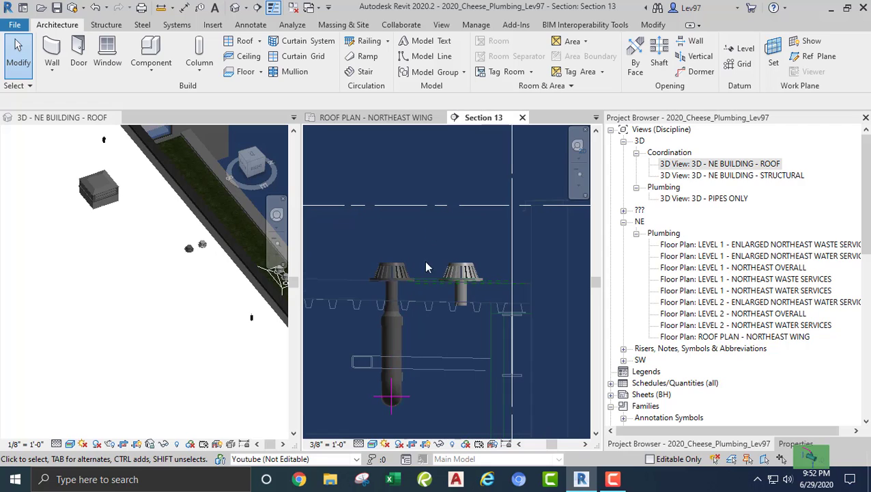
{"action": "left_click", "coordinate": [455, 269]}
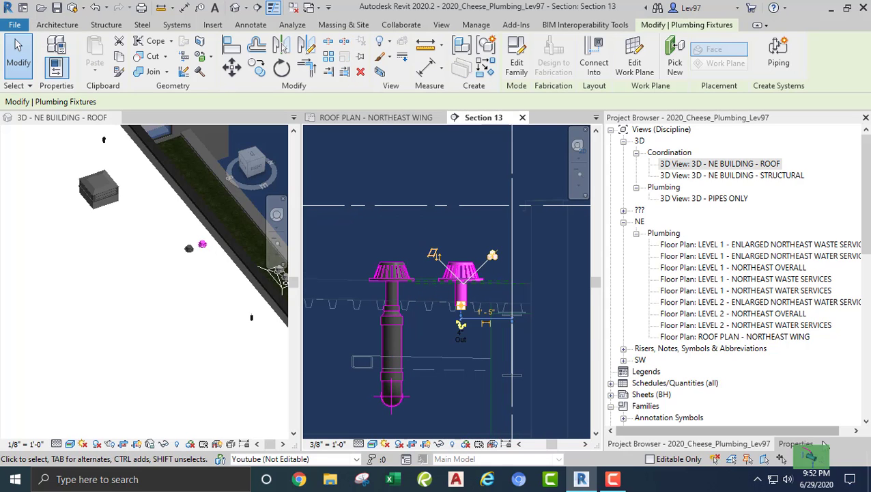
{"action": "left_click", "coordinate": [797, 444]}
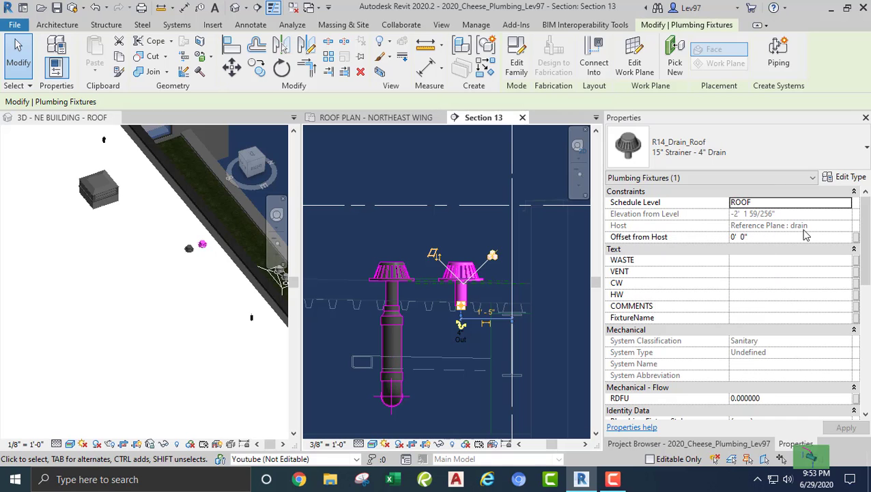
- Delete the 4" to 6" reducer fitting connecting the magenta roof drain to its vertical pipe in the section
{"action": "left_click", "coordinate": [410, 233]}
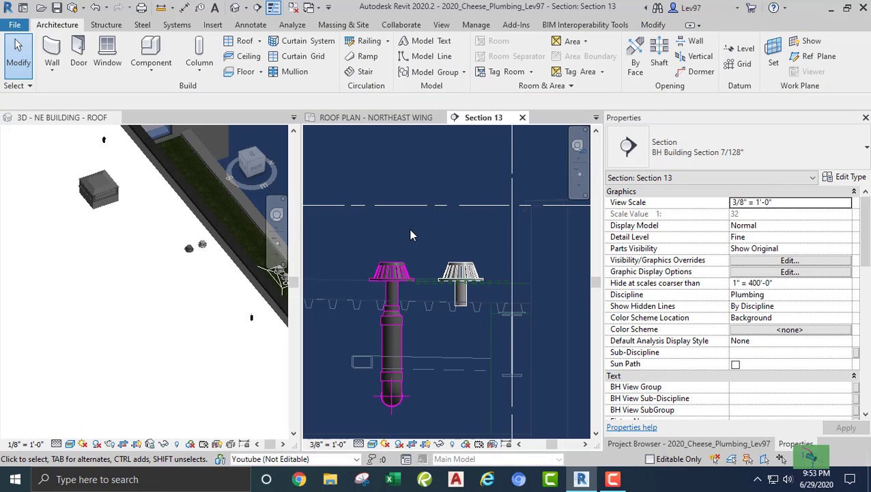
{"action": "left_click", "coordinate": [389, 323]}
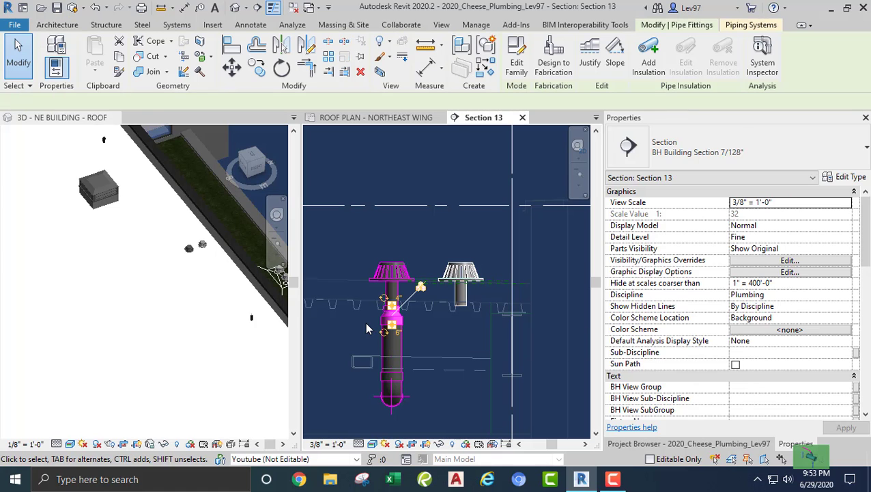
{"action": "left_click", "coordinate": [326, 339]}
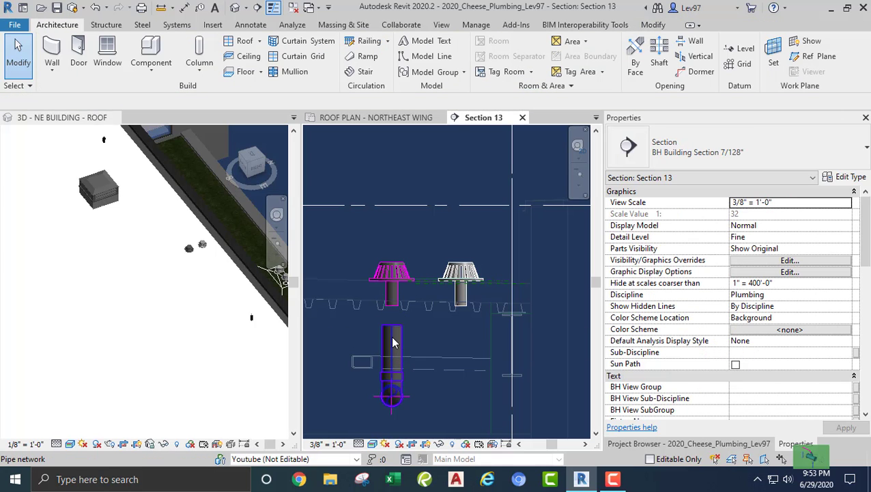
- Examine the copied roof drain's height against the sloped roof near grid AD in the section, and look over the 3D roof view
{"action": "scroll", "coordinate": [423, 337], "scroll_direction": "down", "scroll_amount": 4}
{"action": "middle_click_drag", "start_coordinate": [420, 341], "coordinate": [517, 369]}
{"action": "scroll", "coordinate": [421, 343], "scroll_direction": "up", "scroll_amount": 3}
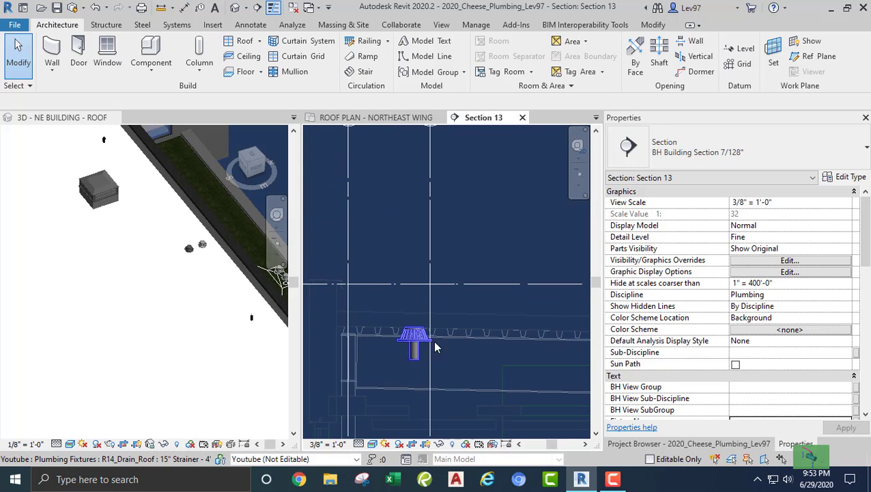
{"action": "scroll", "coordinate": [441, 352], "scroll_direction": "down", "scroll_amount": 1}
{"action": "middle_click_drag", "start_coordinate": [463, 363], "coordinate": [447, 364]}
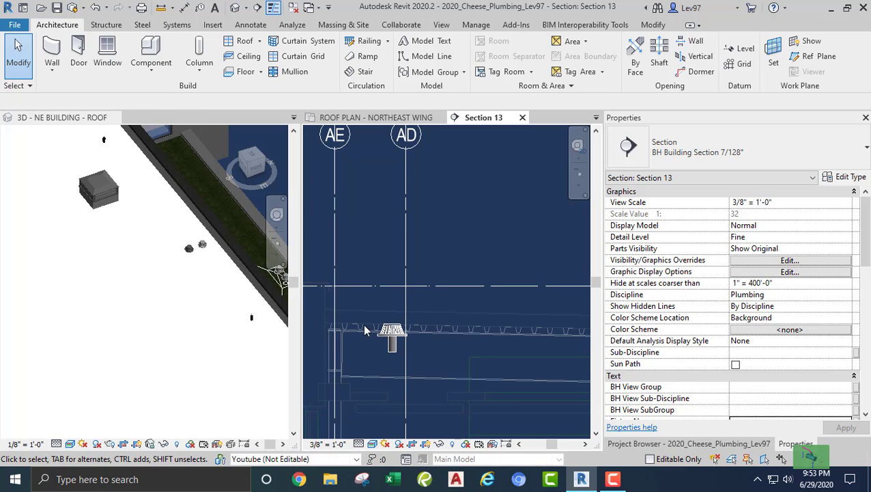
{"action": "left_click", "coordinate": [140, 295]}
{"action": "scroll", "coordinate": [130, 308], "scroll_direction": "down", "scroll_amount": 2}
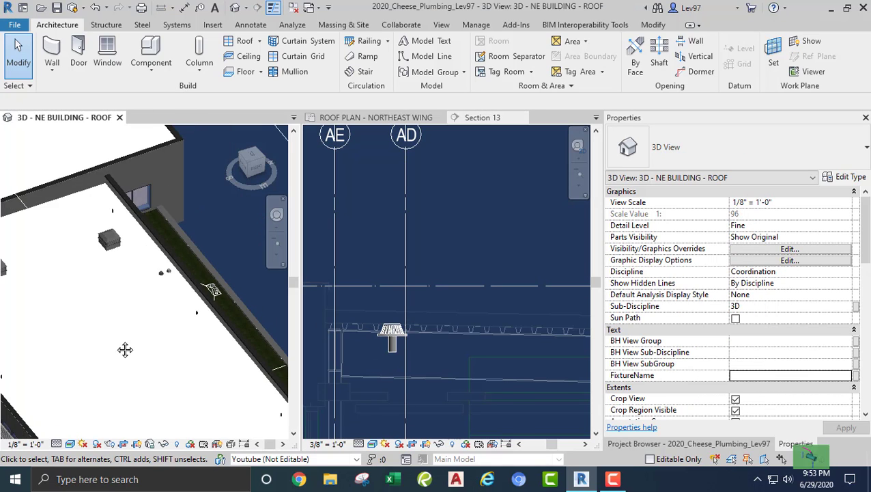
{"action": "middle_click_drag", "start_coordinate": [125, 349], "coordinate": [172, 307]}
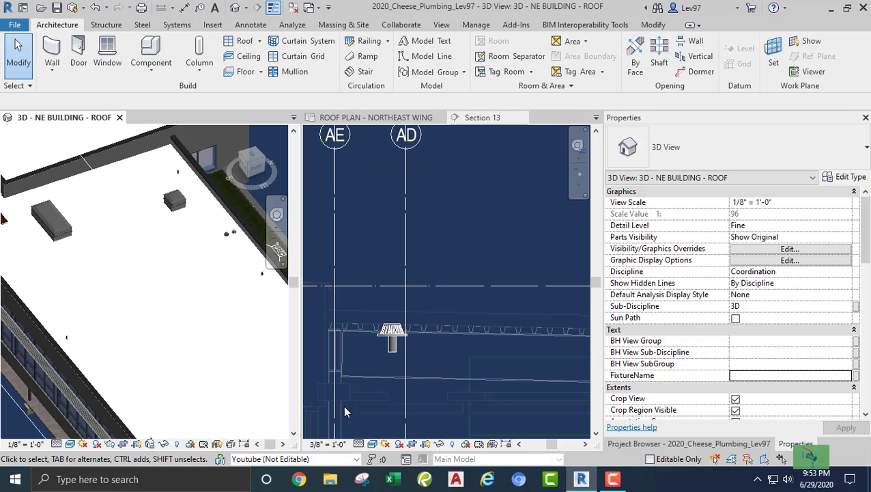
- Draw a short horizontal reference plane just below the roof drain near grid AD in Section 13
{"action": "left_click", "coordinate": [383, 360]}
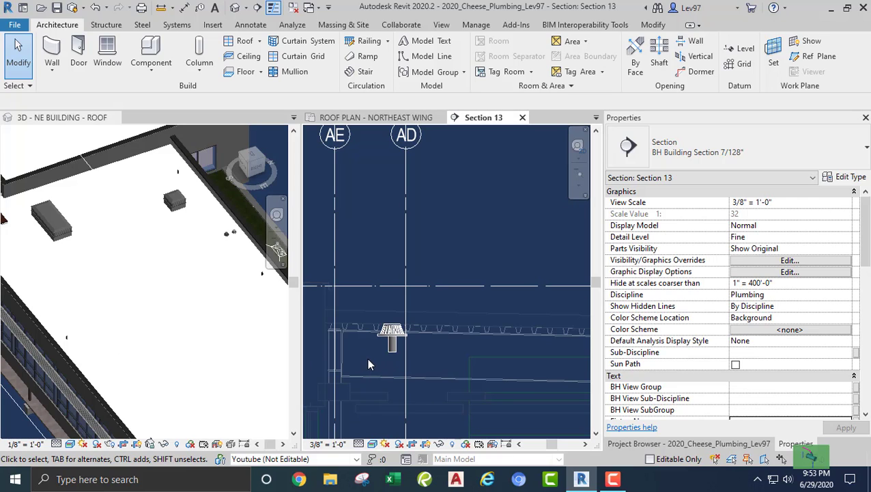
{"action": "middle_click_drag", "start_coordinate": [366, 358], "coordinate": [354, 368]}
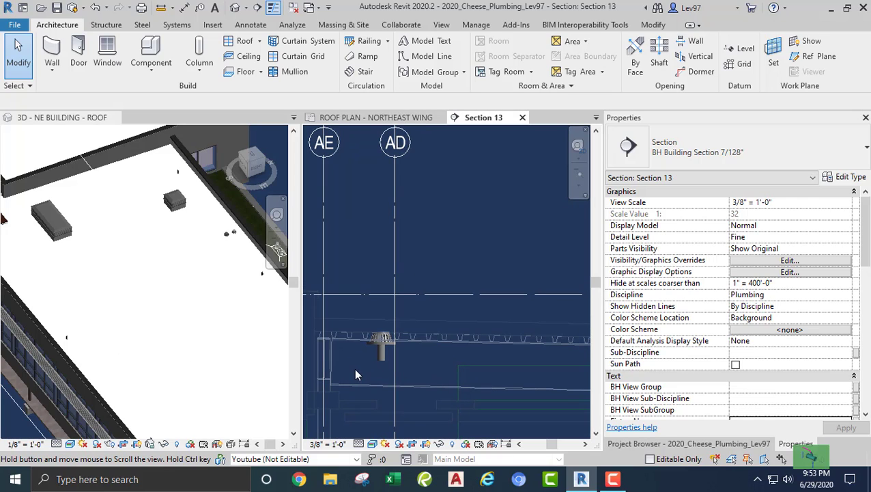
{"action": "left_click", "coordinate": [819, 56]}
{"action": "scroll", "coordinate": [386, 369], "scroll_direction": "up", "scroll_amount": 1}
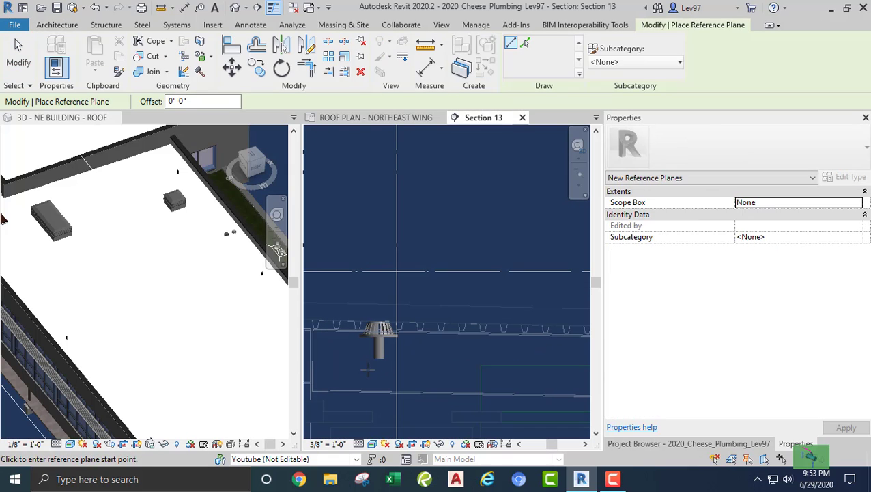
{"action": "left_click", "coordinate": [386, 369]}
{"action": "left_click", "coordinate": [461, 369]}
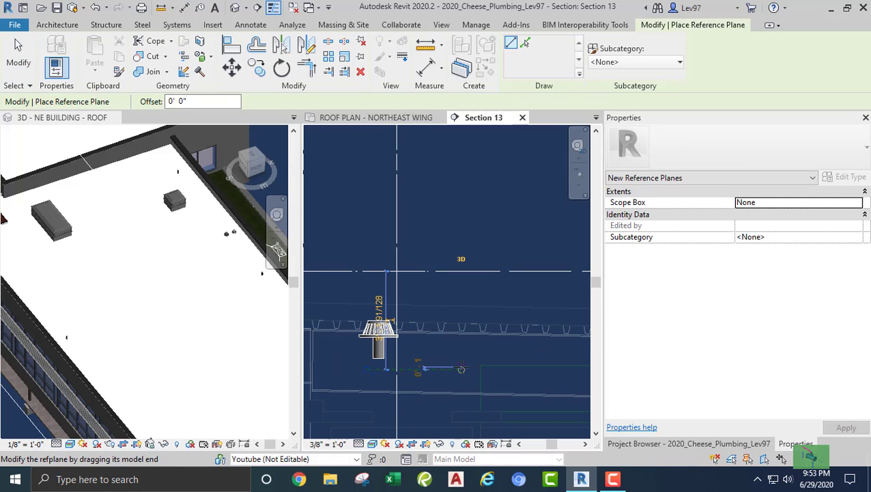
{"action": "key", "text": "Escape"}
{"action": "key", "text": "Escape"}
{"action": "middle_click_drag", "start_coordinate": [452, 400], "coordinate": [437, 414]}
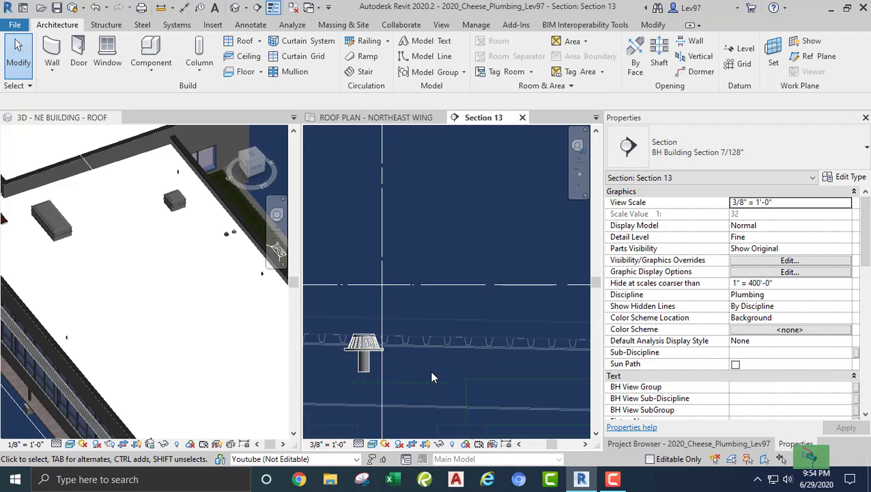
- Select the linked sloped roof in the section and check its properties and extent in the 3D roof view
{"action": "scroll", "coordinate": [430, 370], "scroll_direction": "down", "scroll_amount": 1}
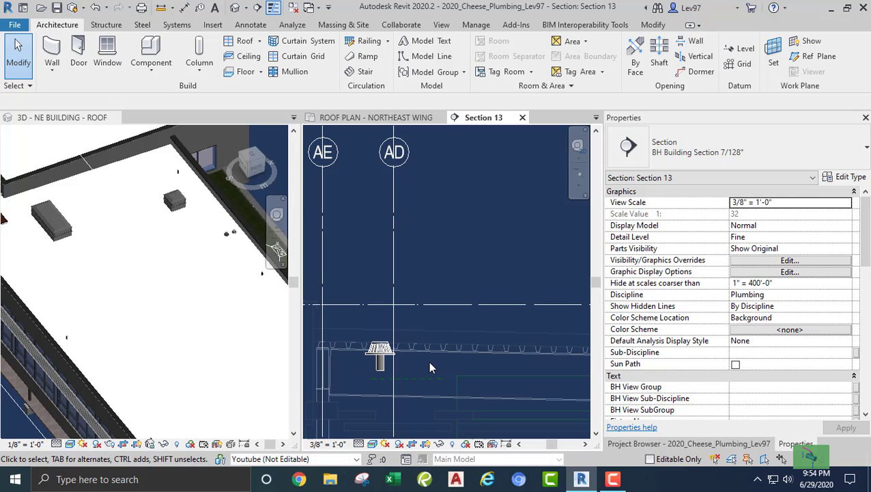
{"action": "middle_click_drag", "start_coordinate": [425, 360], "coordinate": [433, 364]}
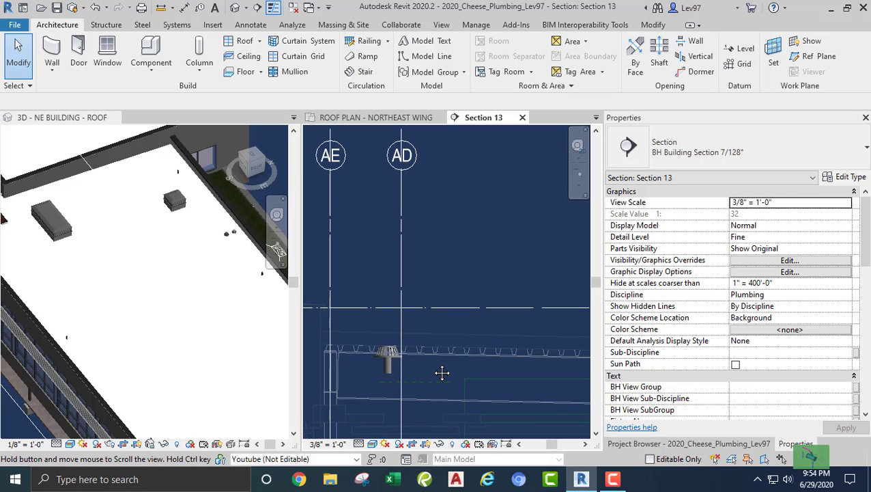
{"action": "scroll", "coordinate": [424, 340], "scroll_direction": "up", "scroll_amount": 3}
{"action": "scroll", "coordinate": [424, 339], "scroll_direction": "up", "scroll_amount": 5}
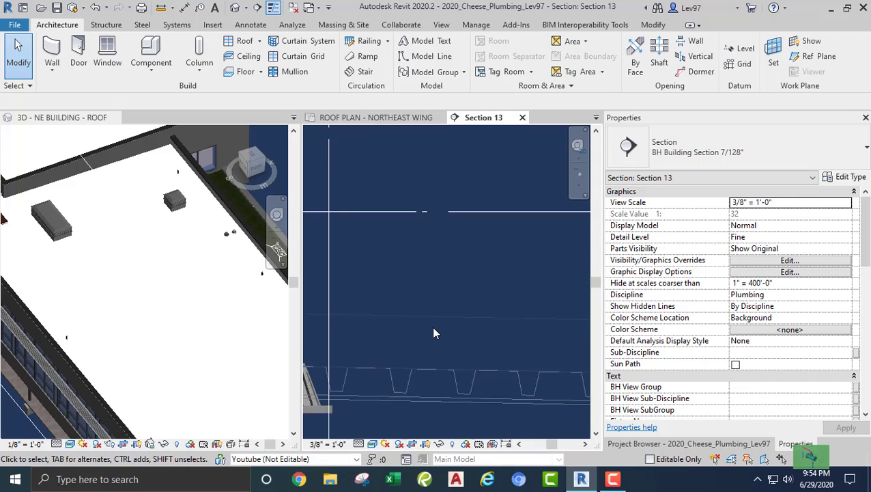
{"action": "scroll", "coordinate": [434, 325], "scroll_direction": "up", "scroll_amount": 3}
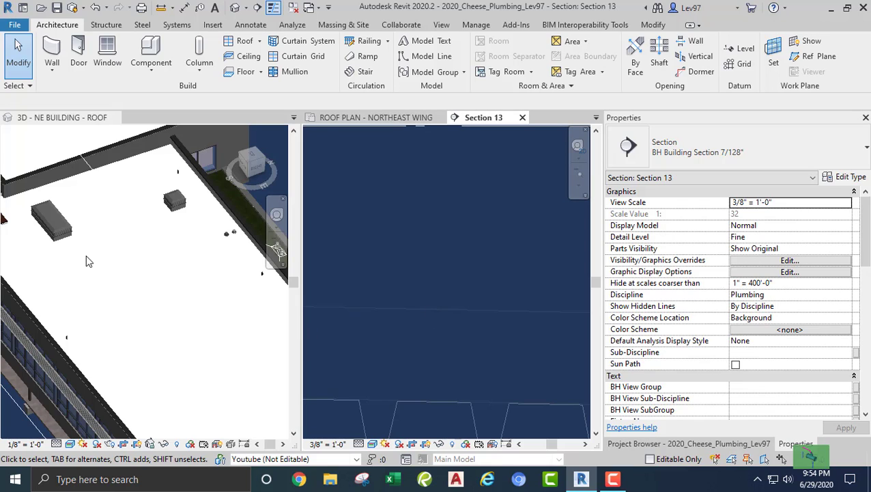
{"action": "left_click", "coordinate": [18, 85]}
{"action": "left_click", "coordinate": [434, 314]}
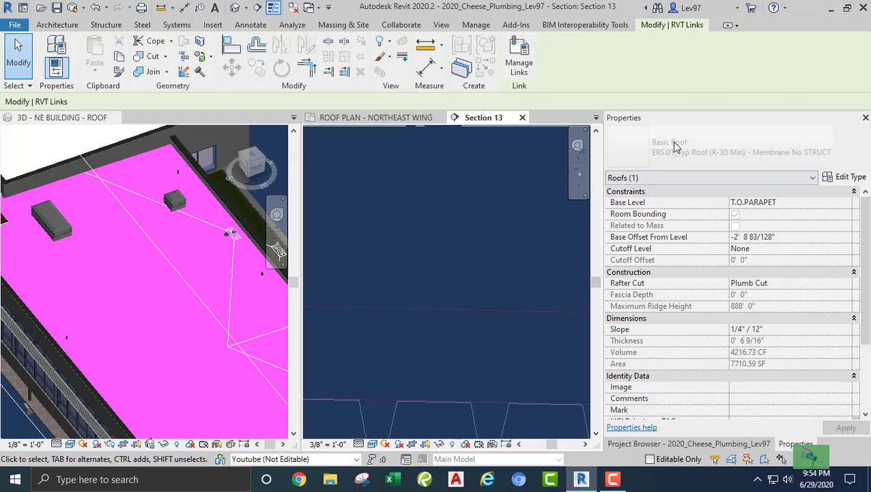
{"action": "scroll", "coordinate": [334, 248], "scroll_direction": "down", "scroll_amount": 4}
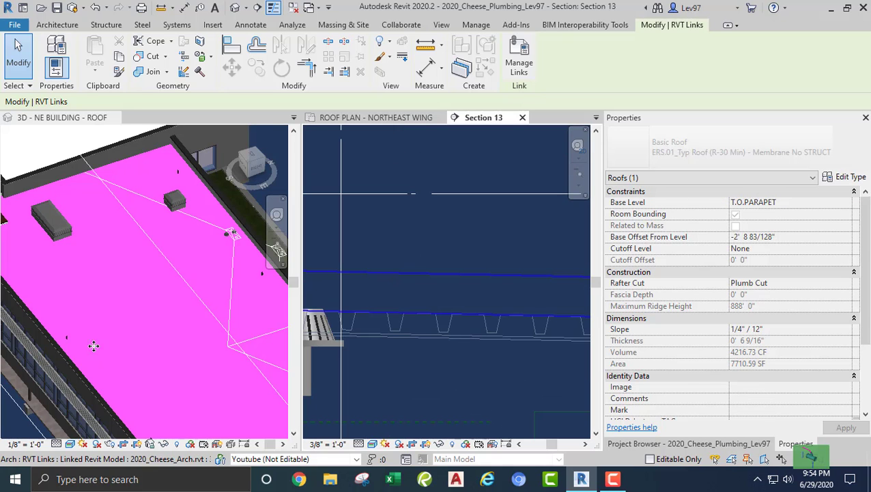
{"action": "left_click", "coordinate": [431, 251]}
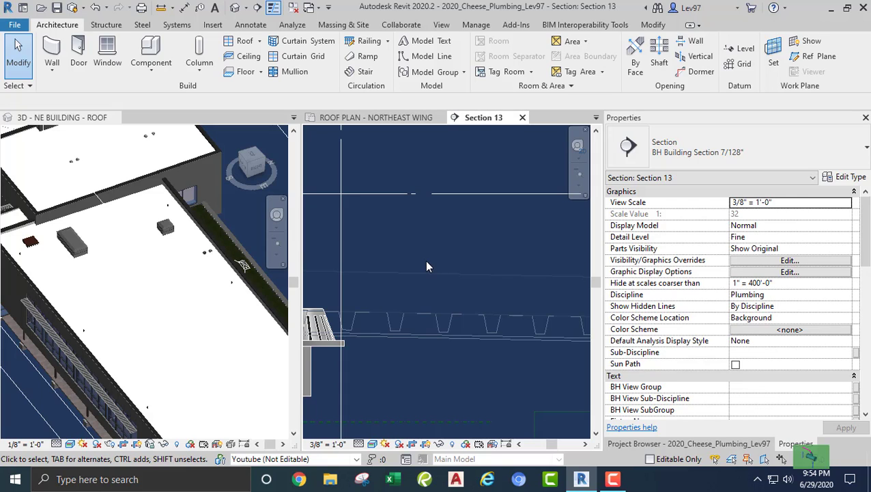
- Select the roof drain near grid AD in the section and check its host and offset in its properties
{"action": "scroll", "coordinate": [426, 261], "scroll_direction": "down", "scroll_amount": 4}
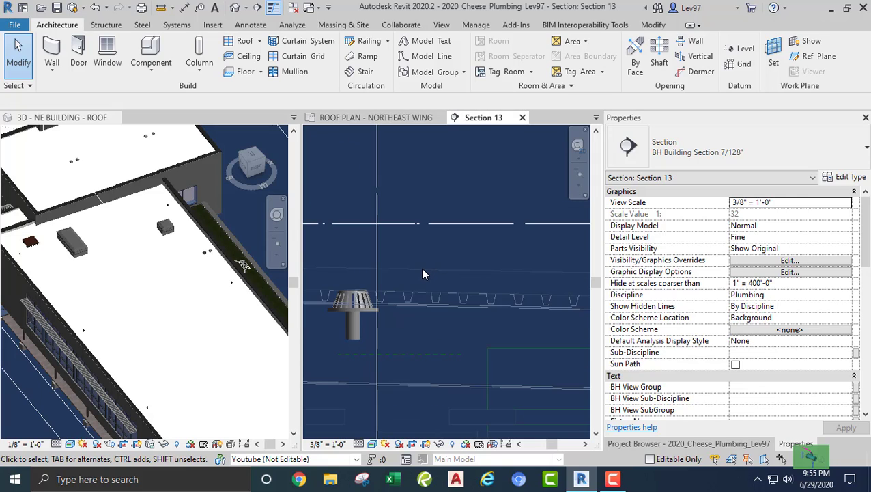
{"action": "middle_click_drag", "start_coordinate": [449, 286], "coordinate": [523, 295]}
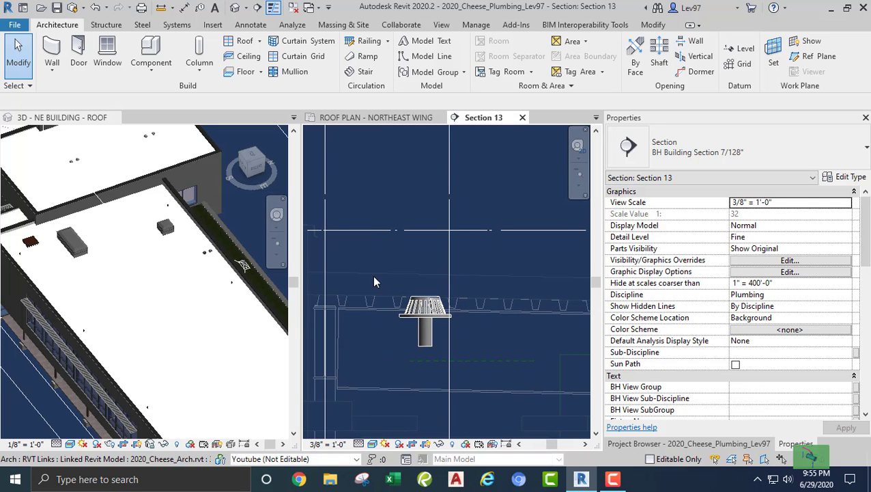
{"action": "left_click", "coordinate": [401, 331]}
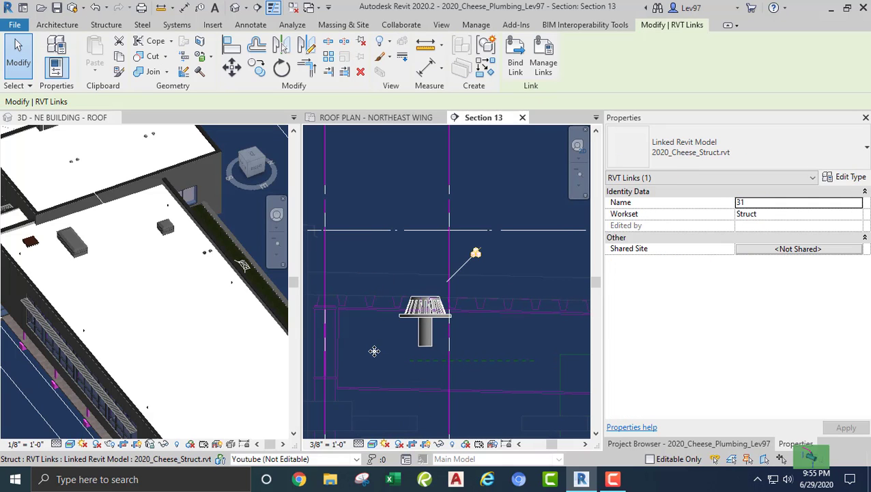
{"action": "left_click", "coordinate": [375, 352]}
{"action": "left_click", "coordinate": [420, 321]}
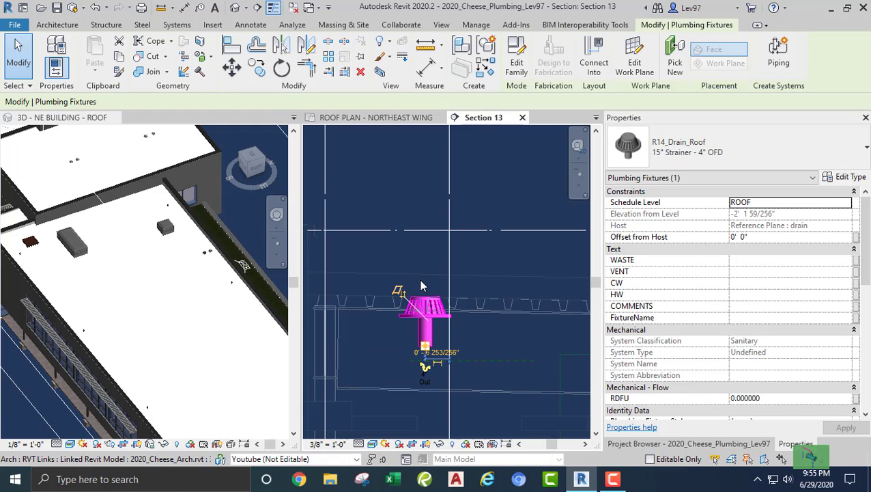
{"action": "left_click", "coordinate": [379, 345]}
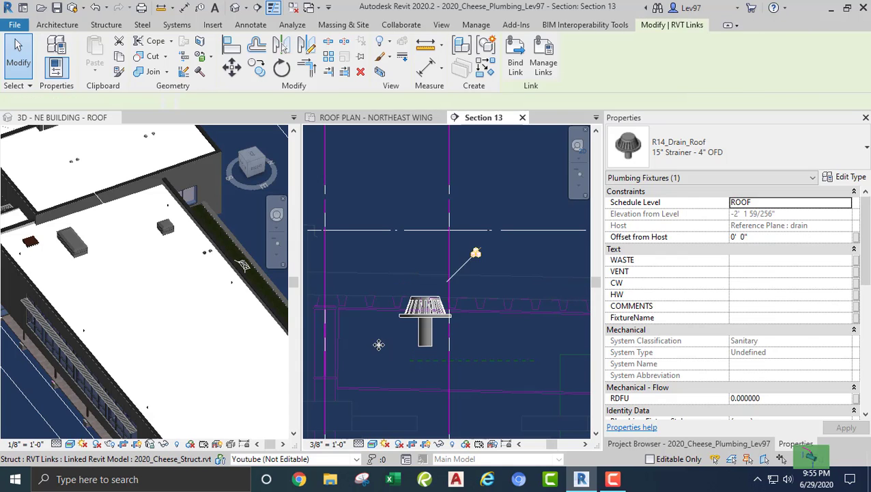
{"action": "key", "text": "Escape"}
- Name the new reference plane below the roof drain qqqqqq
{"action": "left_click", "coordinate": [476, 363]}
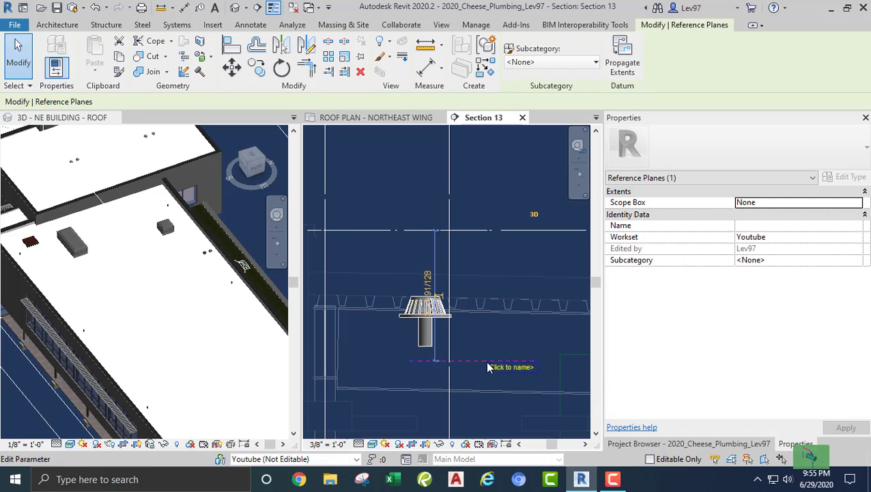
{"action": "left_click", "coordinate": [757, 226]}
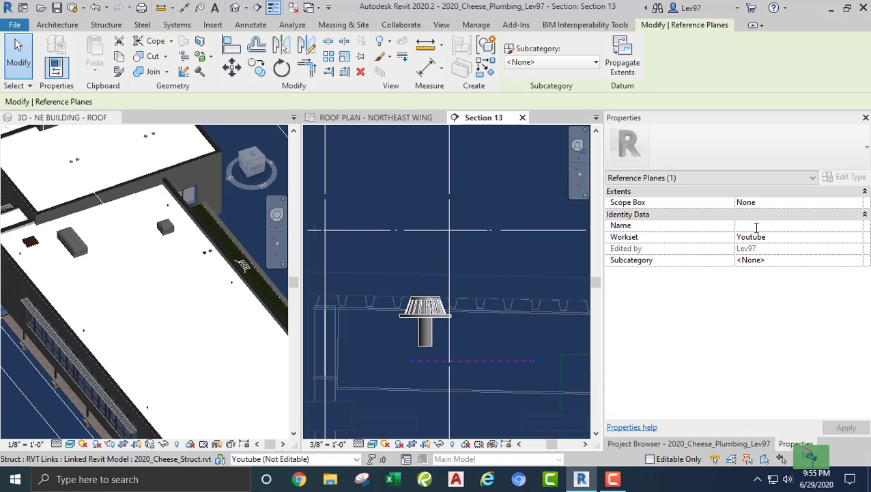
{"action": "type", "text": "qqqqqq"}
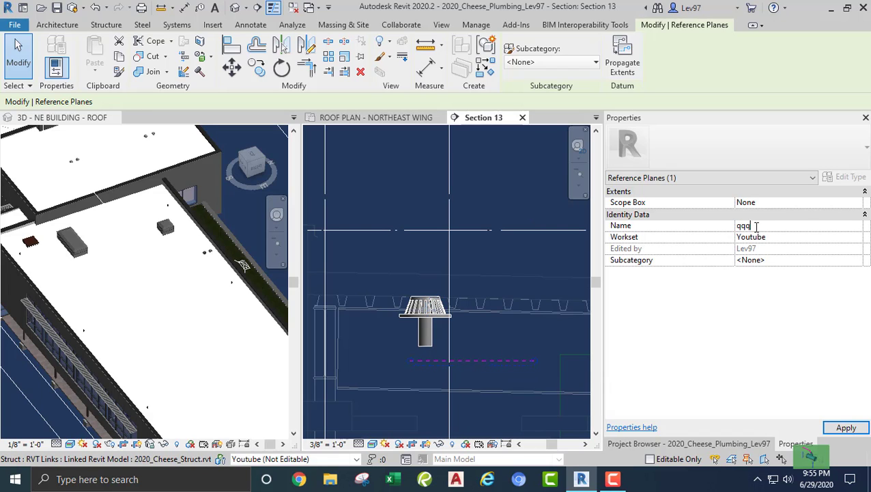
{"action": "left_click", "coordinate": [509, 341]}
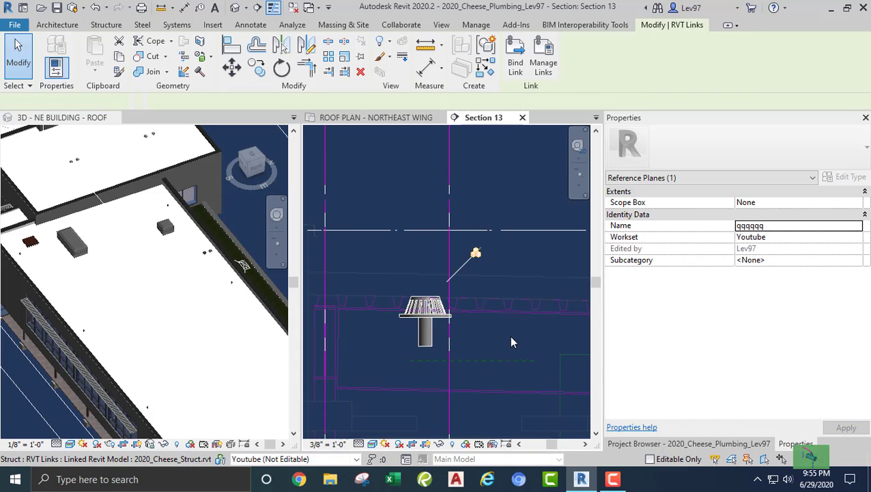
{"action": "key", "text": "Escape"}
- Change the roof drain's work plane to Reference Plane : qqqqqq
{"action": "left_click", "coordinate": [407, 321]}
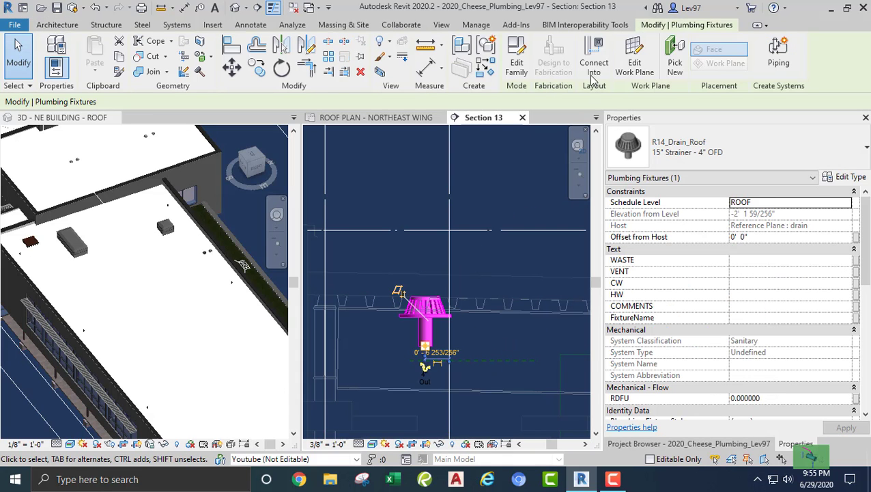
{"action": "left_click", "coordinate": [631, 73]}
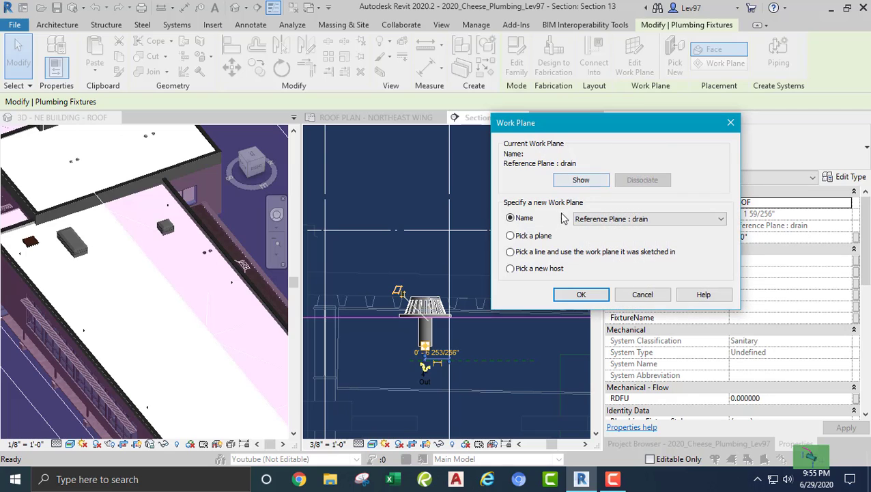
{"action": "left_click", "coordinate": [511, 236]}
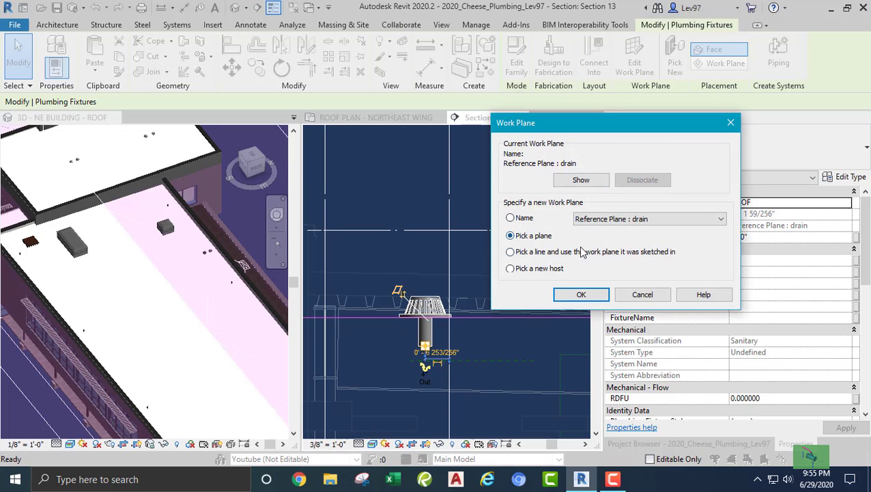
{"action": "left_click", "coordinate": [666, 220]}
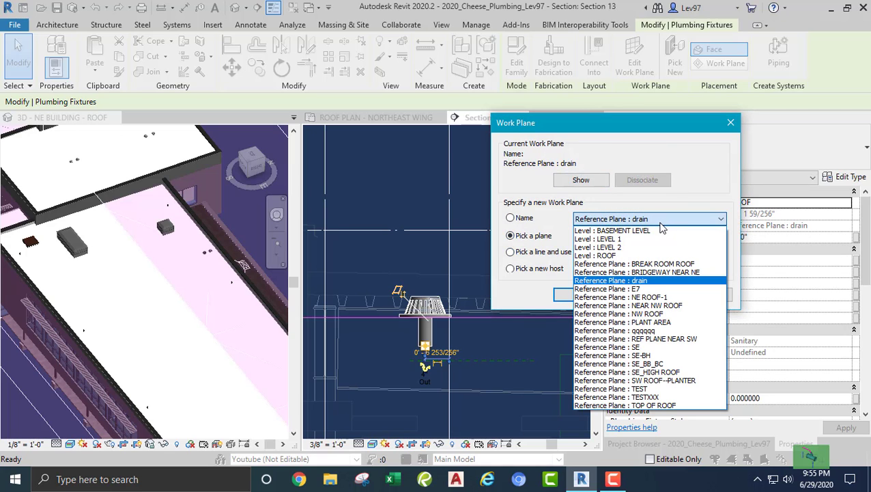
{"action": "left_click", "coordinate": [642, 330]}
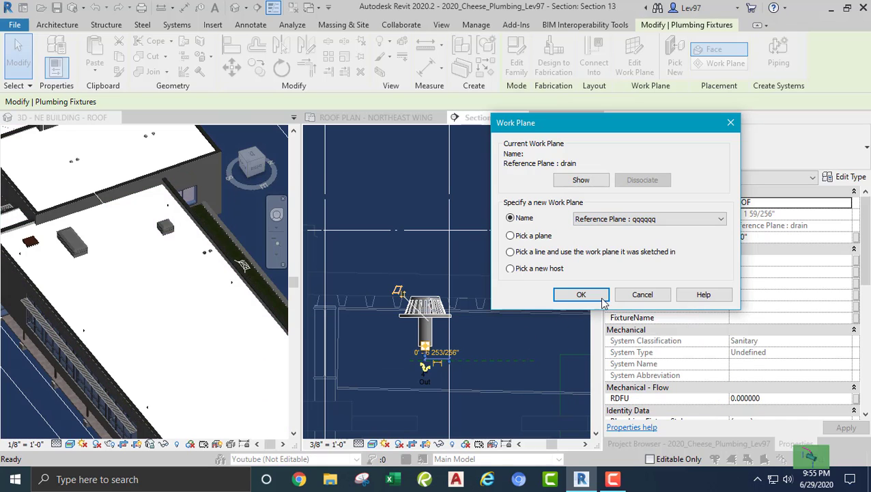
{"action": "left_click", "coordinate": [581, 295]}
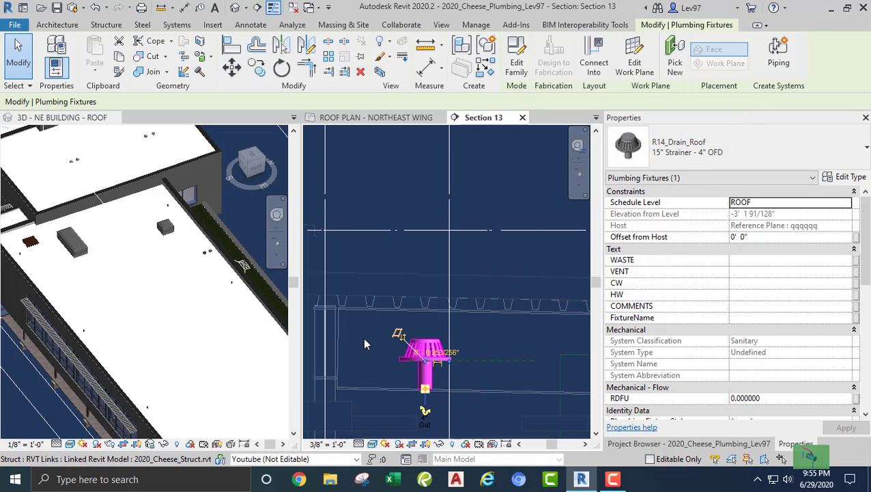
{"action": "left_click", "coordinate": [368, 338]}
{"action": "left_click", "coordinate": [371, 335]}
- Move the qqqqqq reference plane up in the section to the top surface of the sloped roof
{"action": "left_click", "coordinate": [480, 371]}
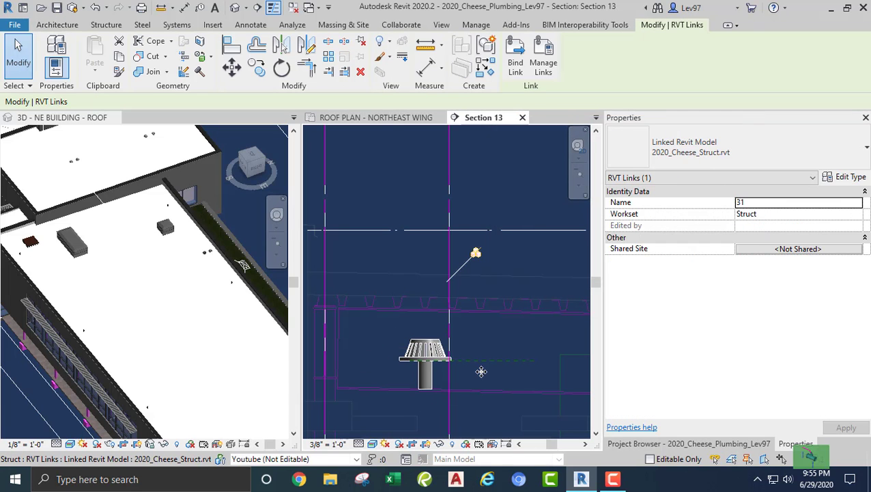
{"action": "left_click", "coordinate": [492, 347]}
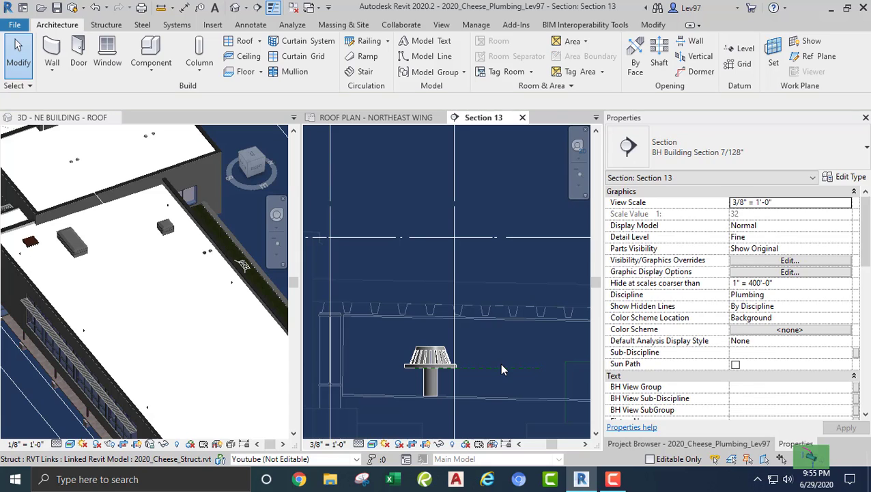
{"action": "left_click", "coordinate": [502, 368]}
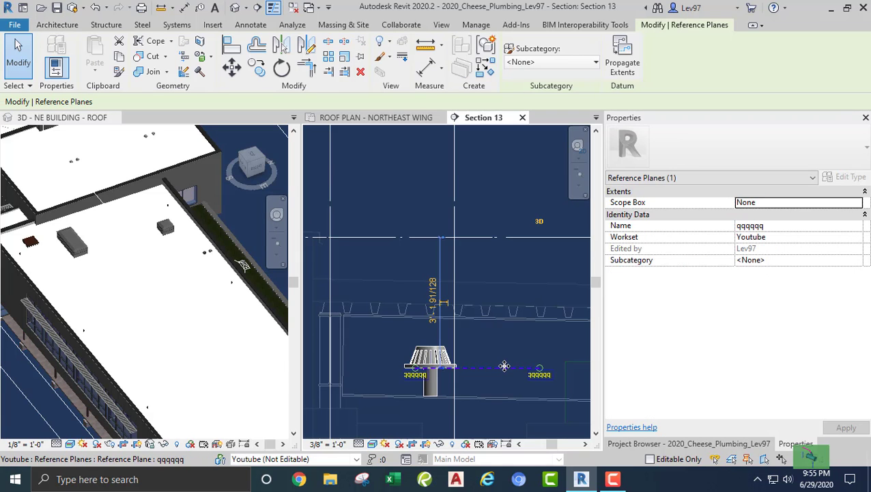
{"action": "left_click_drag", "start_coordinate": [504, 366], "coordinate": [511, 283]}
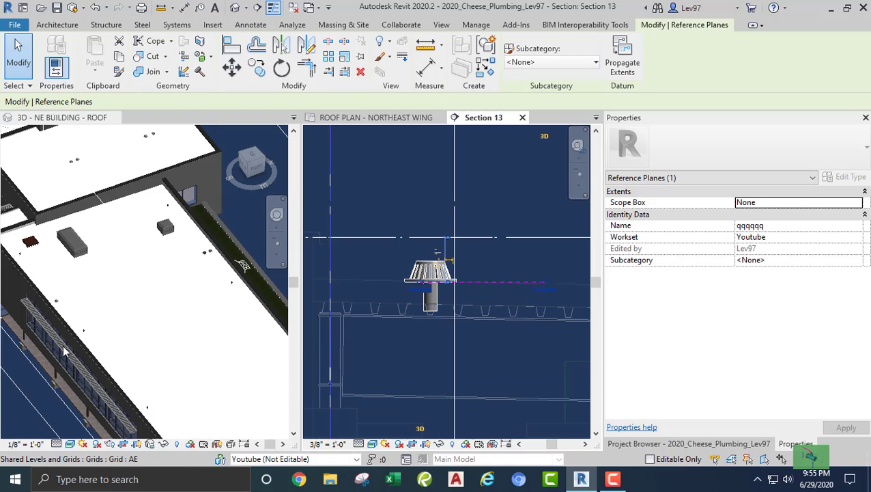
- Nudge the qqqqqq reference plane up five increments while viewing the drain up close in the 3D roof view
{"action": "left_click", "coordinate": [69, 312]}
{"action": "scroll", "coordinate": [64, 319], "scroll_direction": "up", "scroll_amount": 2}
{"action": "scroll", "coordinate": [58, 302], "scroll_direction": "up", "scroll_amount": 2}
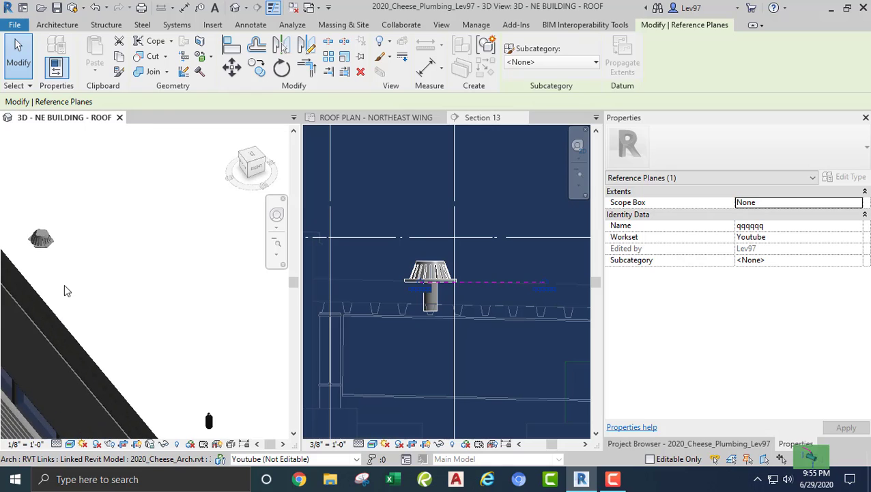
{"action": "middle_click_drag", "start_coordinate": [131, 283], "coordinate": [237, 305]}
{"action": "scroll", "coordinate": [239, 306], "scroll_direction": "up", "scroll_amount": 1}
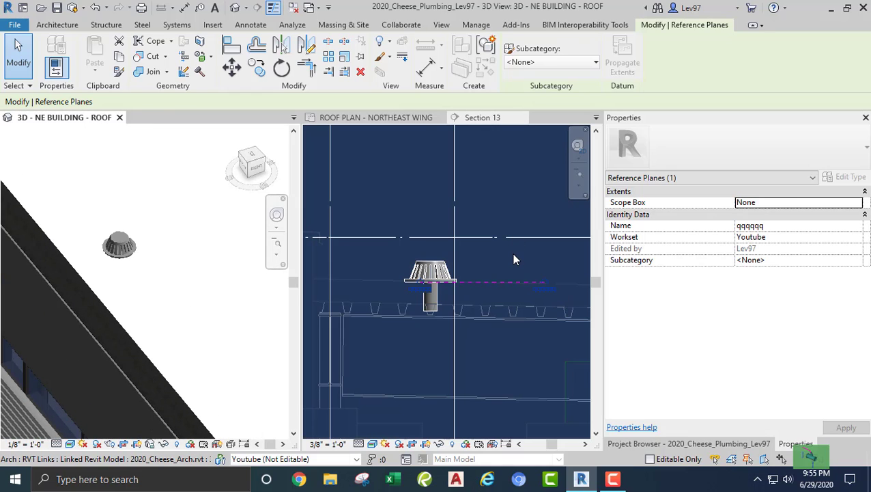
{"action": "key", "text": "Up"}
{"action": "key", "text": "Up"}
{"action": "key", "text": "Up"}
{"action": "key", "text": "Up"}
{"action": "key", "text": "Up"}
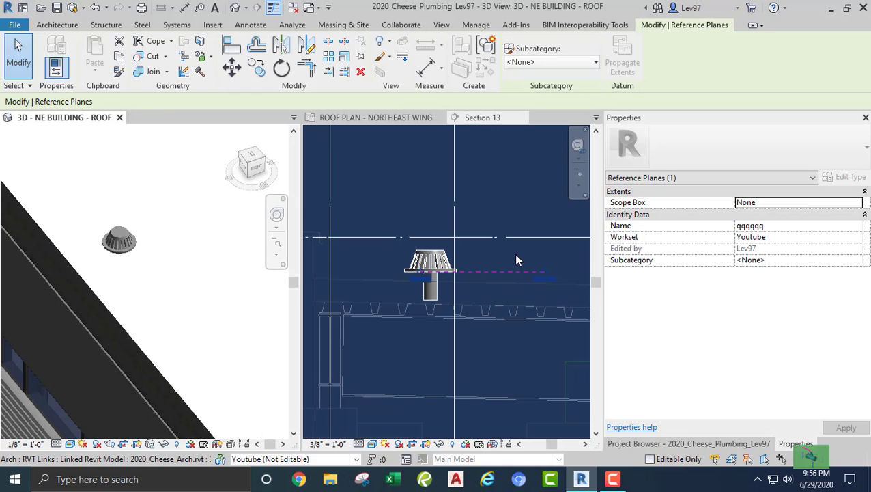
- Nudge the qqqqqq reference plane down eight increments to lower the drain against the roof surface
{"action": "key", "text": "Down"}
{"action": "key", "text": "Down"}
{"action": "key", "text": "Down"}
{"action": "key", "text": "Down"}
{"action": "key", "text": "Down"}
{"action": "key", "text": "Down"}
{"action": "key", "text": "Down"}
{"action": "key", "text": "Down"}
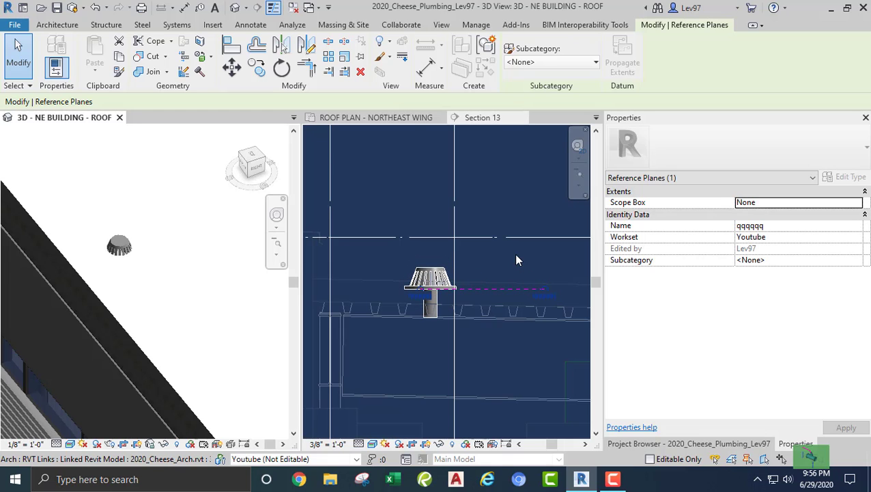
- Nudge the qqqqqq reference plane up eight increments to raise its hosted drain above the roof surface, and deselect the plane
{"action": "key", "text": "Up"}
{"action": "key", "text": "Up"}
{"action": "key", "text": "Up"}
{"action": "key", "text": "Up"}
{"action": "key", "text": "Up"}
{"action": "key", "text": "Up"}
{"action": "key", "text": "Up"}
{"action": "key", "text": "Up"}
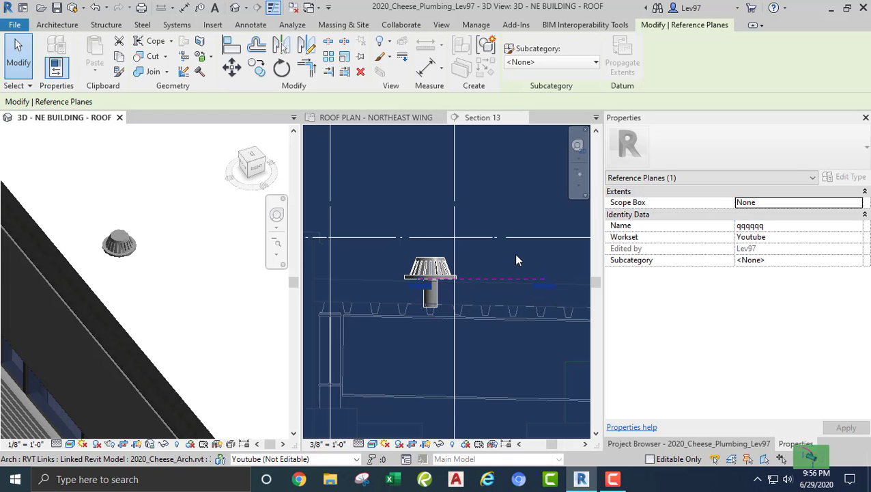
{"action": "key", "text": "Escape"}
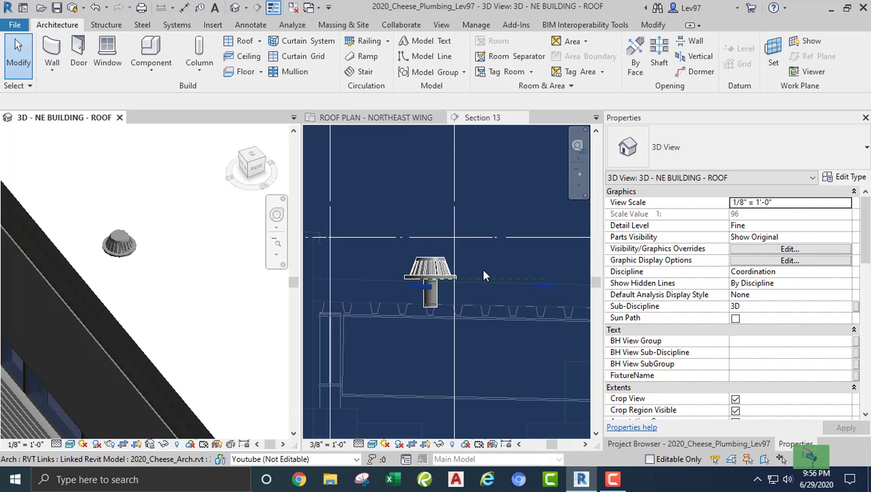
- Examine Section 13 along the sloped roof, from the drain at grid AD to the two drains near grid AB
{"action": "scroll", "coordinate": [496, 263], "scroll_direction": "down", "scroll_amount": 2}
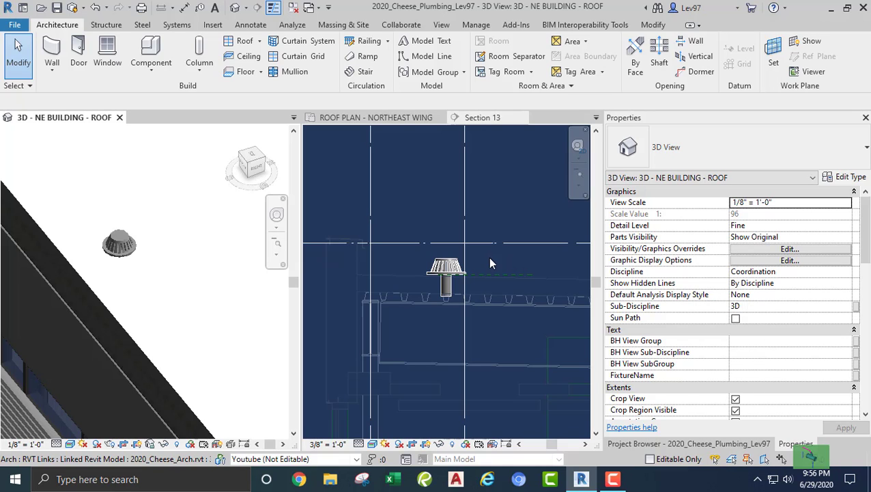
{"action": "left_click", "coordinate": [524, 332]}
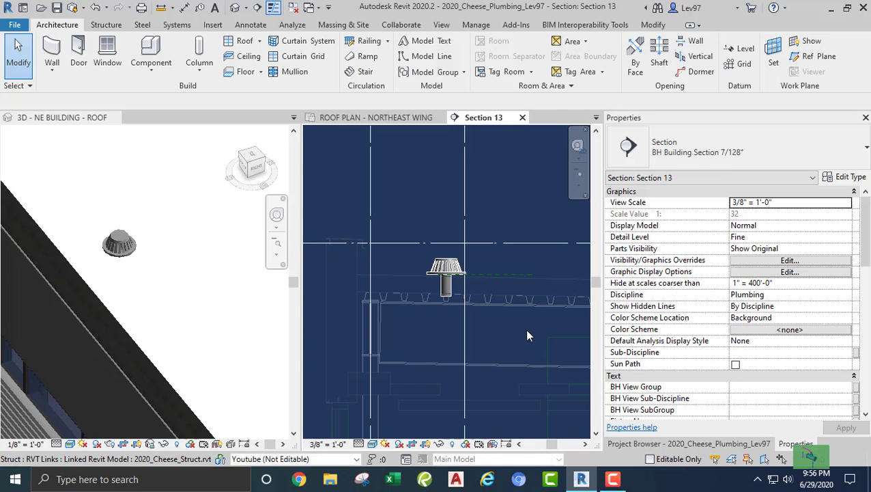
{"action": "middle_click_drag", "start_coordinate": [525, 335], "coordinate": [461, 349]}
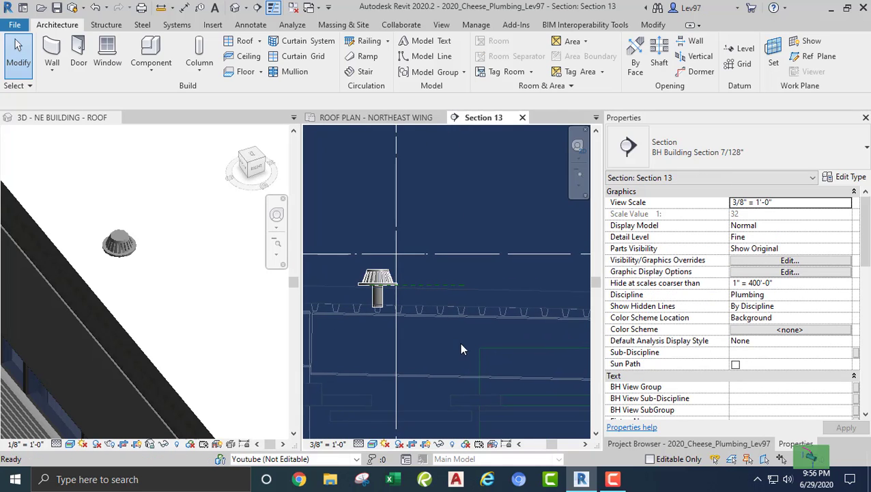
{"action": "scroll", "coordinate": [461, 345], "scroll_direction": "down", "scroll_amount": 2}
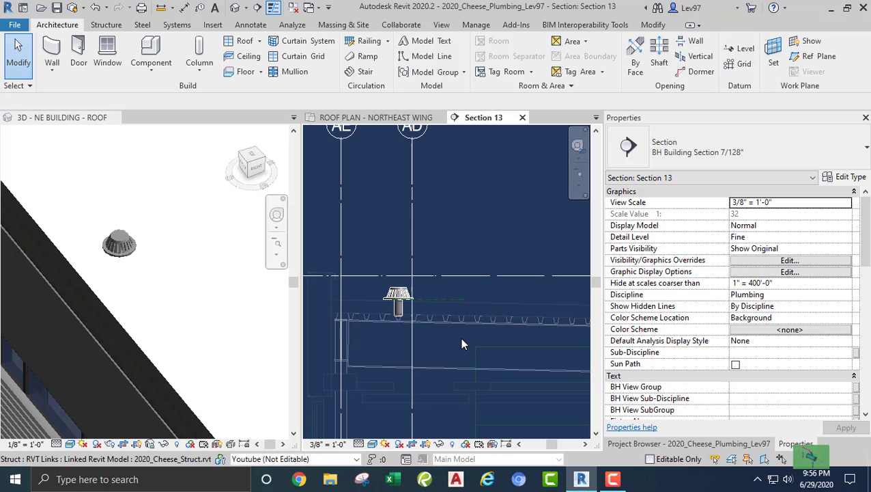
{"action": "scroll", "coordinate": [466, 340], "scroll_direction": "down", "scroll_amount": 5}
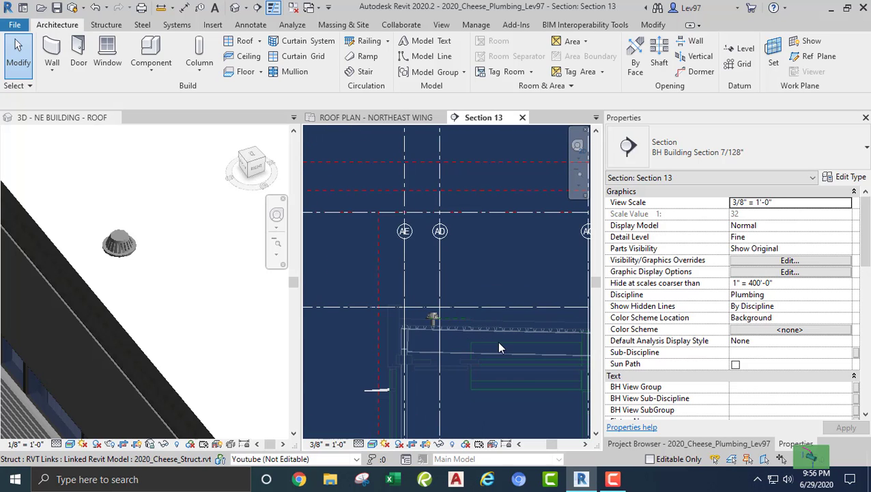
{"action": "middle_click_drag", "start_coordinate": [478, 373], "coordinate": [320, 350]}
{"action": "middle_click_drag", "start_coordinate": [448, 358], "coordinate": [334, 356]}
{"action": "scroll", "coordinate": [443, 335], "scroll_direction": "up", "scroll_amount": 1}
{"action": "scroll", "coordinate": [181, 288], "scroll_direction": "down", "scroll_amount": 4}
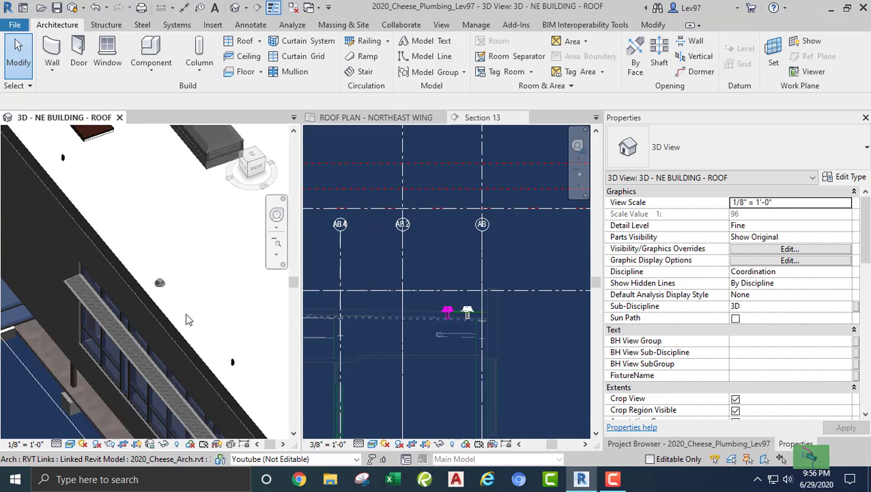
- Check the properties of the roof drain near grid A3 in the ROOF PLAN - NORTHEAST WING view
{"action": "left_click", "coordinate": [368, 118]}
{"action": "scroll", "coordinate": [451, 384], "scroll_direction": "up", "scroll_amount": 2}
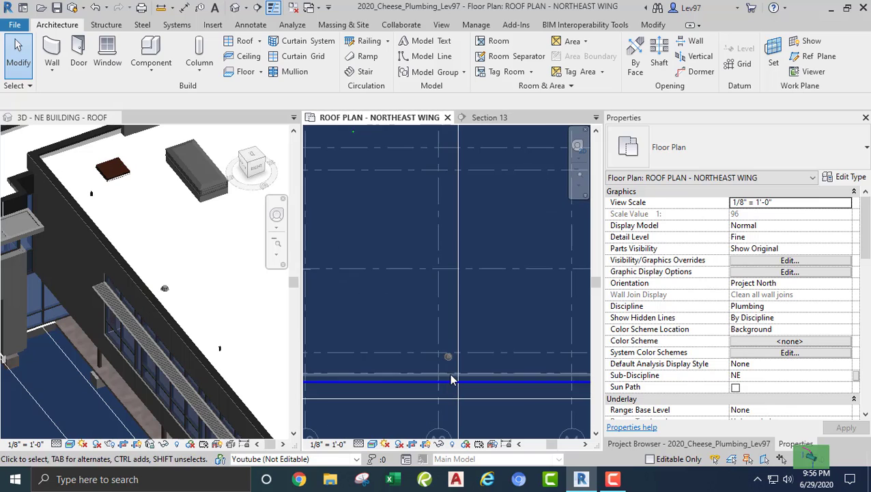
{"action": "scroll", "coordinate": [393, 309], "scroll_direction": "down", "scroll_amount": 1}
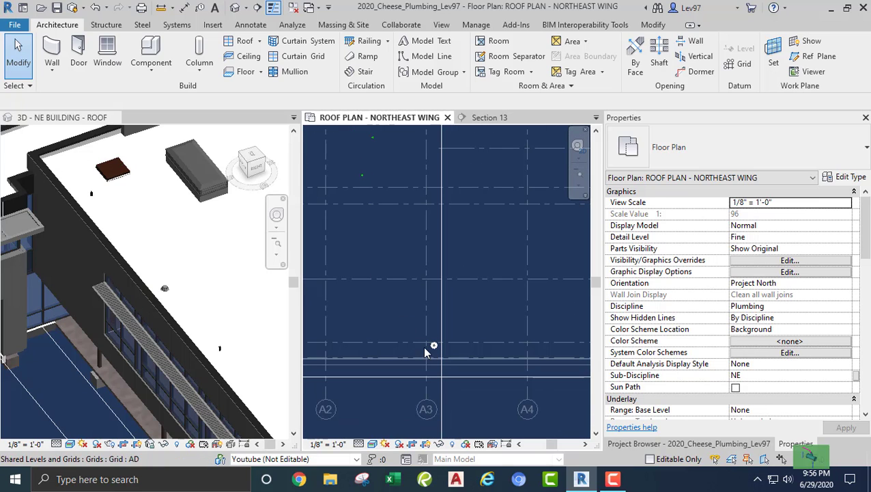
{"action": "left_click", "coordinate": [435, 346]}
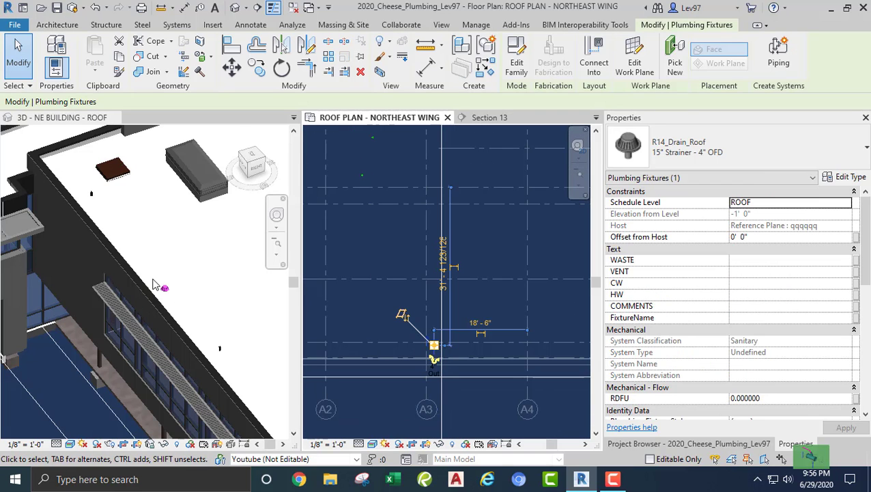
{"action": "key", "text": "Escape"}
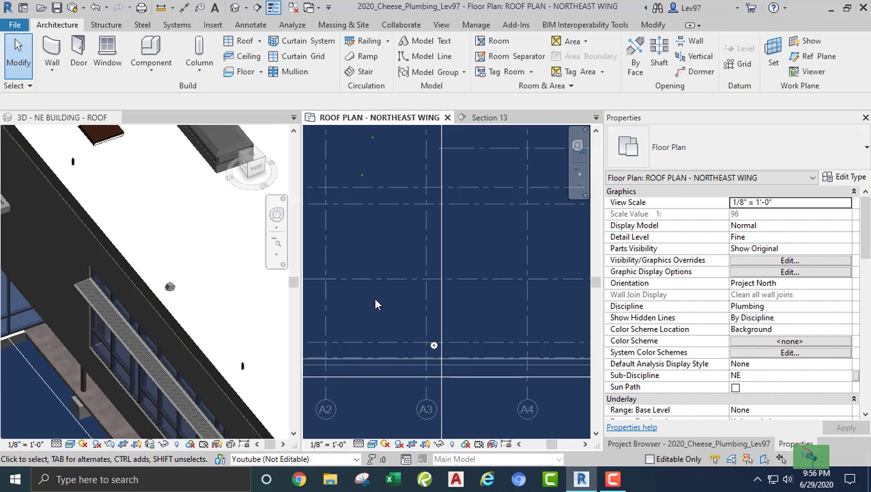
- Nudge the drain reference plane near grid AB down in Section 13 until both hosted drains' flanges drop into the roof deck
{"action": "middle_click_drag", "start_coordinate": [392, 182], "coordinate": [390, 372]}
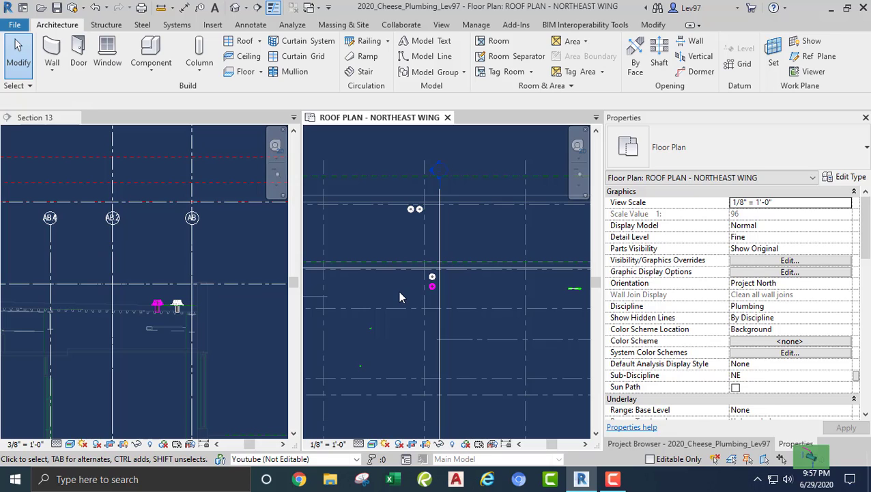
{"action": "scroll", "coordinate": [400, 292], "scroll_direction": "up", "scroll_amount": 2}
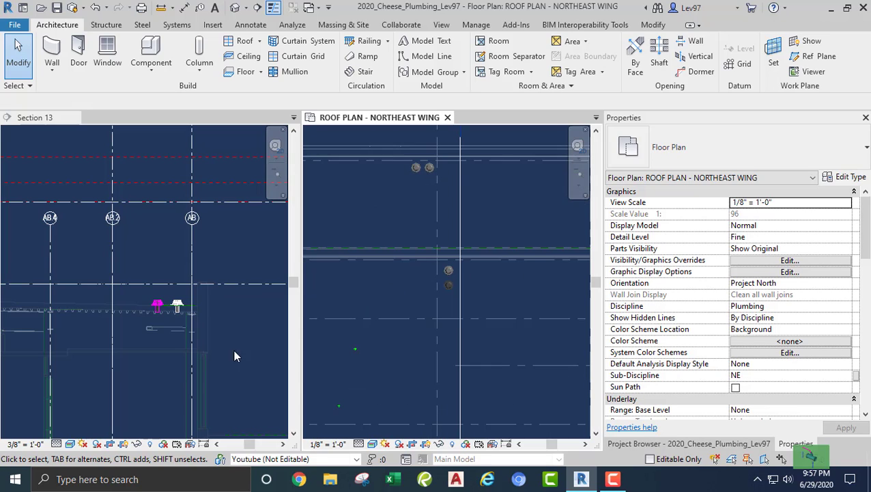
{"action": "left_click", "coordinate": [164, 340]}
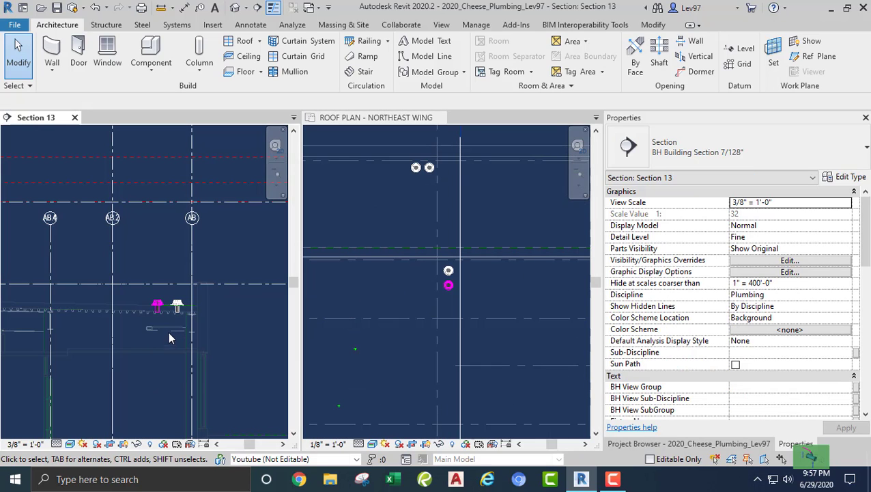
{"action": "scroll", "coordinate": [168, 331], "scroll_direction": "up", "scroll_amount": 5}
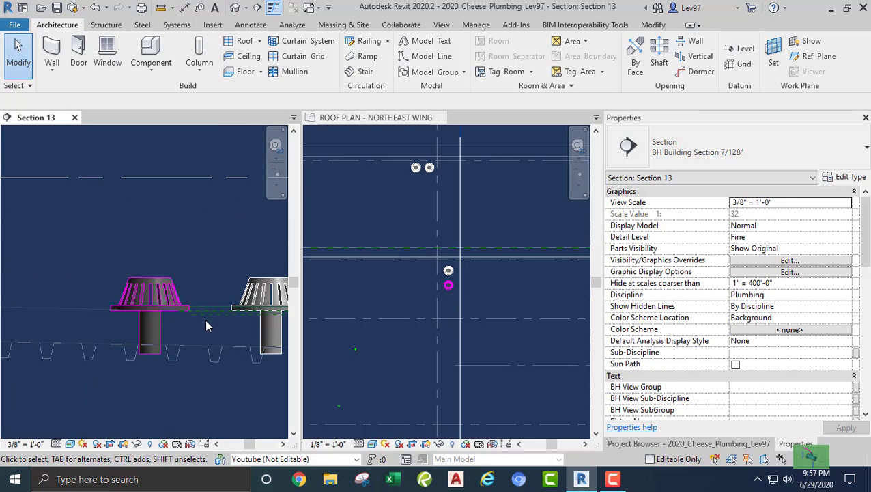
{"action": "left_click", "coordinate": [207, 311]}
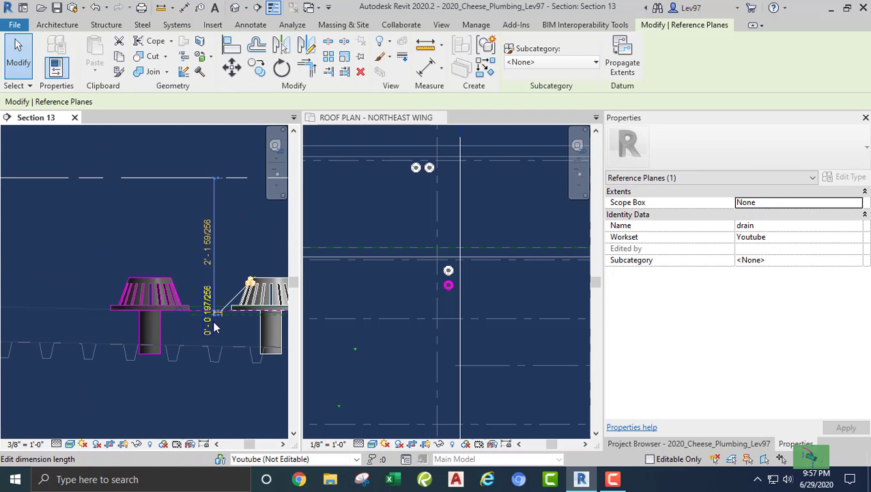
{"action": "key", "text": "Down"}
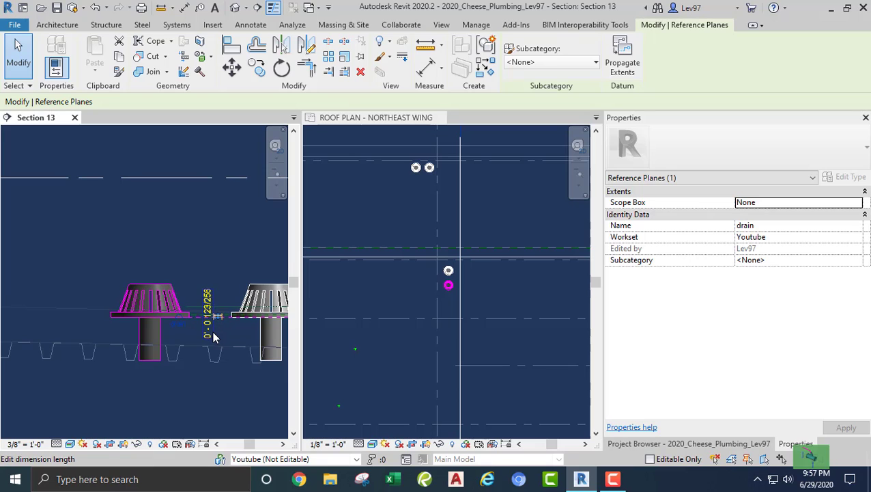
{"action": "key", "text": "Down"}
{"action": "key", "text": "Down"}
{"action": "key", "text": "Down"}
{"action": "key", "text": "Down"}
{"action": "key", "text": "Down"}
{"action": "key", "text": "Down"}
{"action": "key", "text": "Down"}
{"action": "key", "text": "Down"}
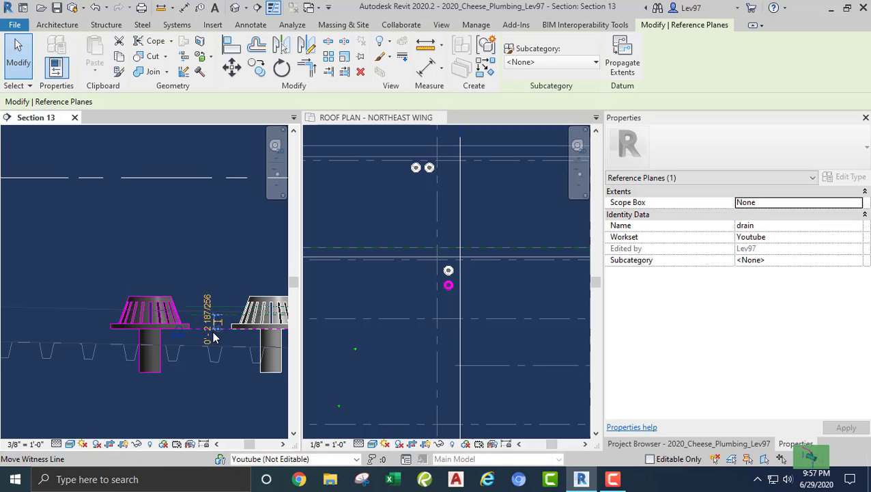
{"action": "key", "text": "Down"}
{"action": "key", "text": "Down"}
{"action": "key", "text": "Down"}
{"action": "key", "text": "Down"}
{"action": "key", "text": "Down"}
{"action": "key", "text": "Down"}
{"action": "key", "text": "Down"}
{"action": "key", "text": "Down"}
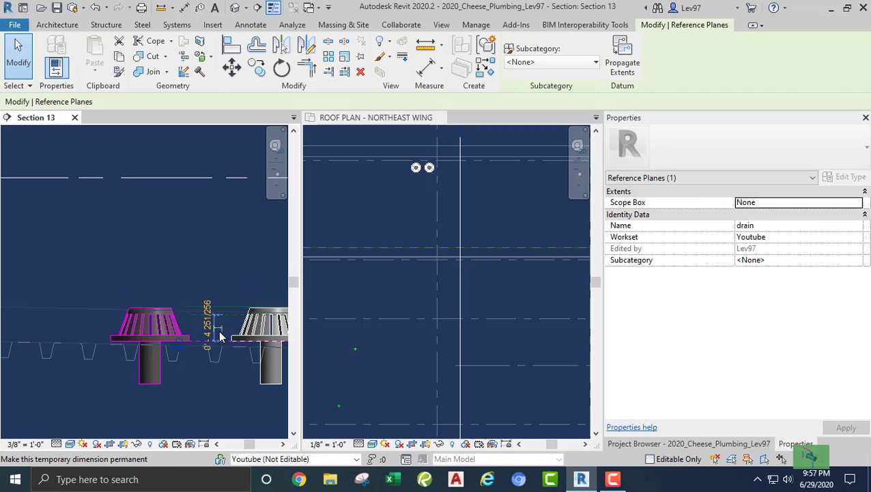
{"action": "key", "text": "Down"}
{"action": "key", "text": "Down"}
{"action": "key", "text": "Down"}
{"action": "key", "text": "Down"}
{"action": "key", "text": "Down"}
{"action": "key", "text": "Down"}
{"action": "key", "text": "Down"}
{"action": "key", "text": "Down"}
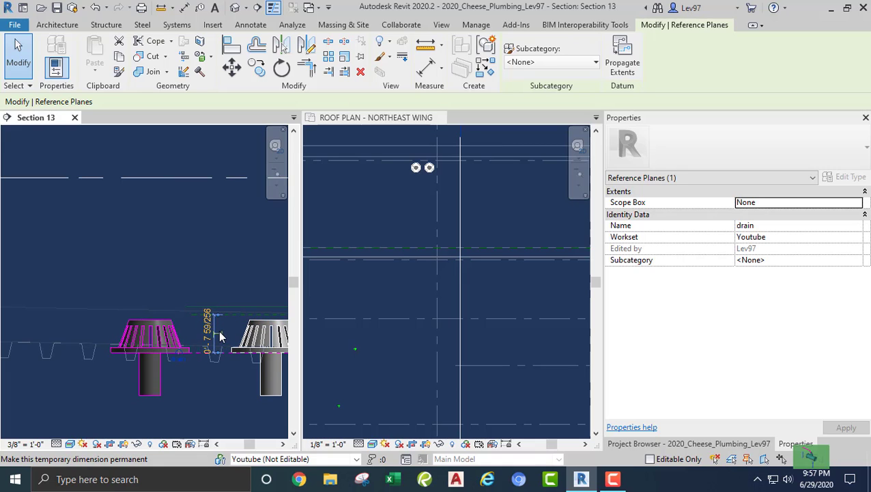
- Return to the northeast wing roof plan and list the R14_Drain_Roof types among the project's Plumbing Fixtures families
{"action": "left_click", "coordinate": [377, 287]}
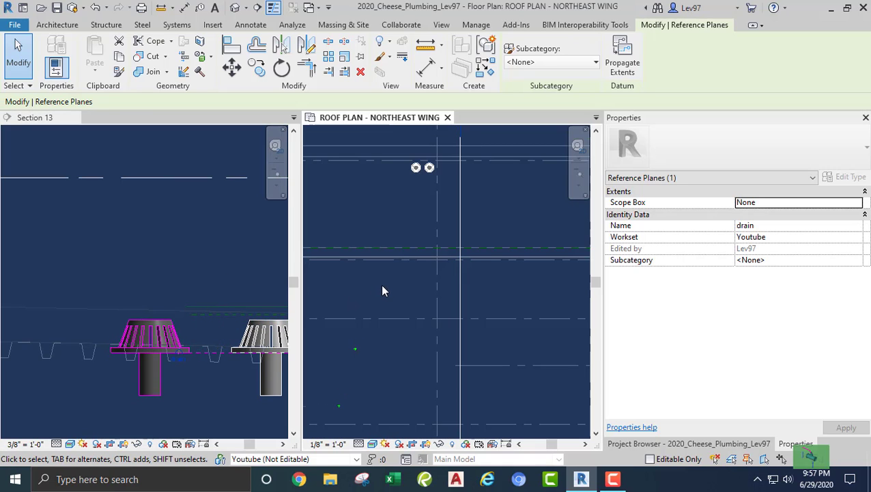
{"action": "scroll", "coordinate": [382, 291], "scroll_direction": "down", "scroll_amount": 3}
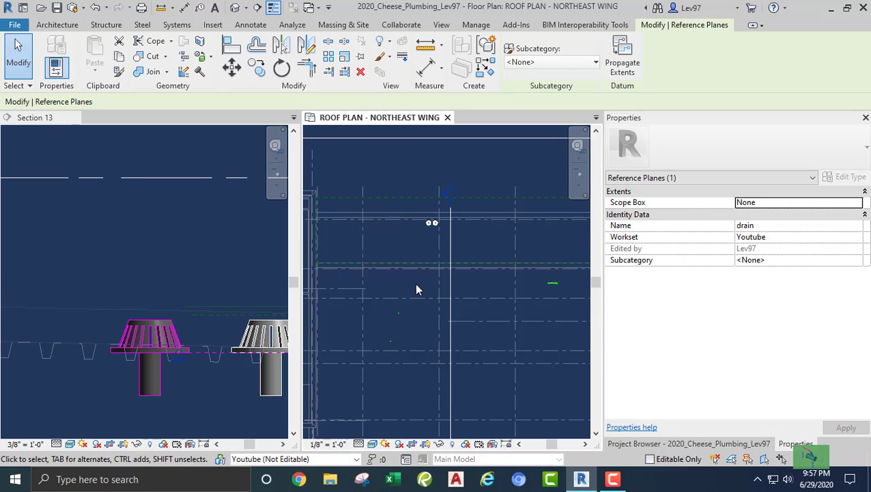
{"action": "left_click", "coordinate": [411, 319]}
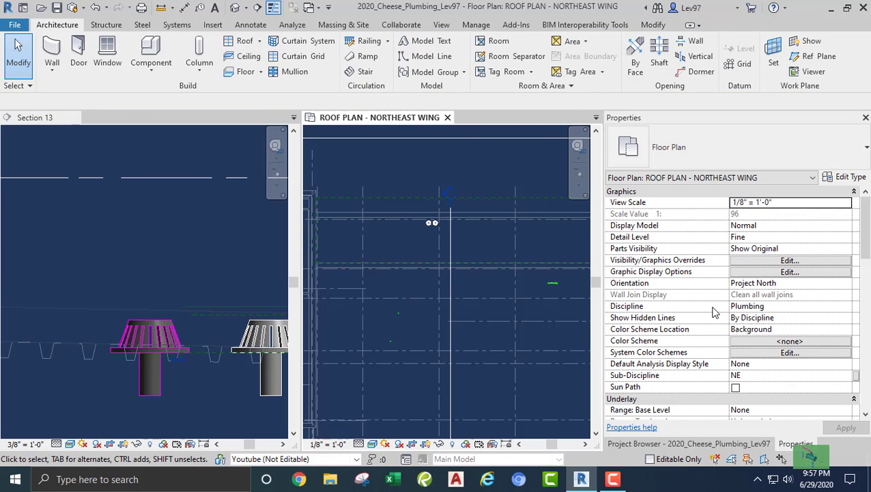
{"action": "left_click", "coordinate": [700, 444]}
{"action": "left_click_drag", "start_coordinate": [865, 205], "coordinate": [862, 346]}
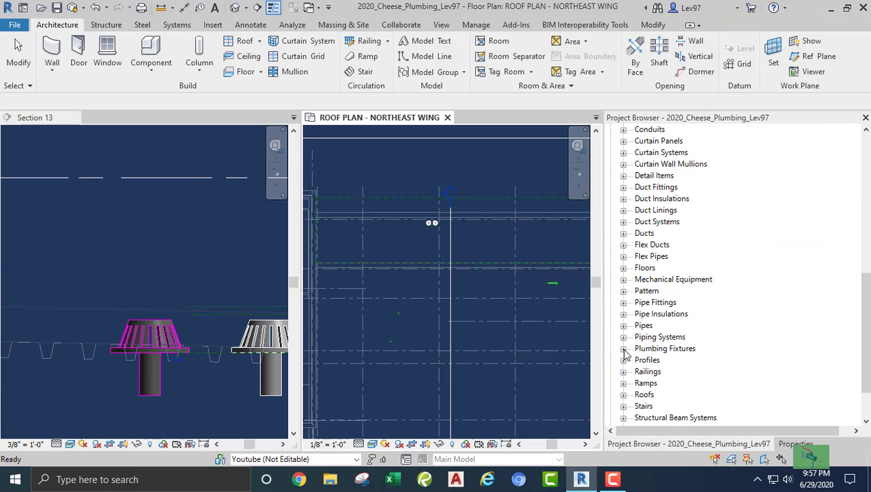
{"action": "left_click", "coordinate": [624, 279]}
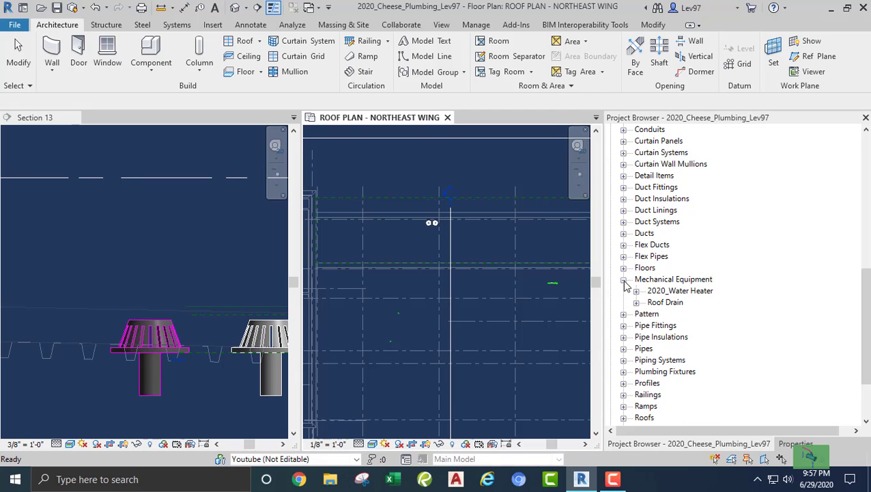
{"action": "left_click", "coordinate": [637, 303]}
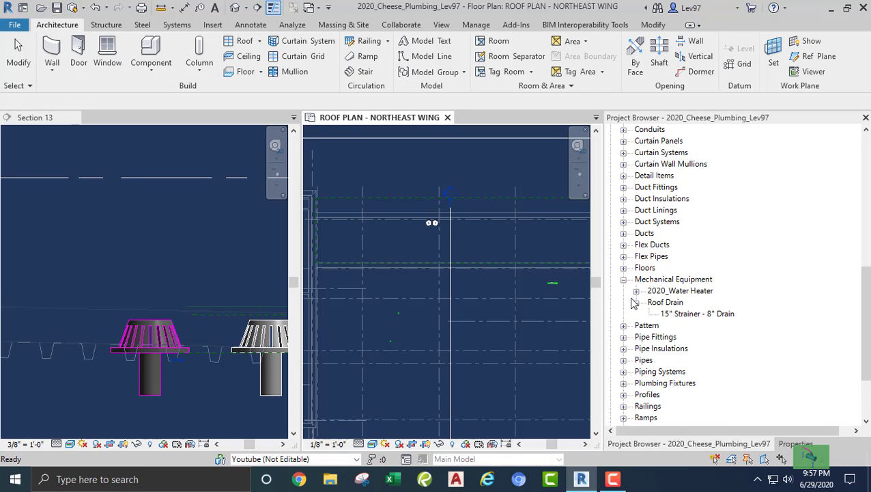
{"action": "left_click", "coordinate": [637, 303]}
{"action": "left_click", "coordinate": [624, 371]}
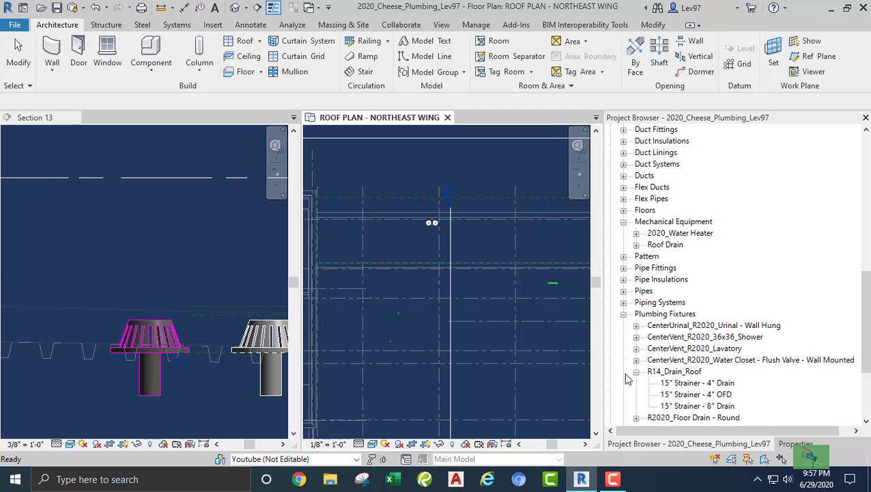
{"action": "scroll", "coordinate": [660, 372], "scroll_direction": "down", "scroll_amount": 1}
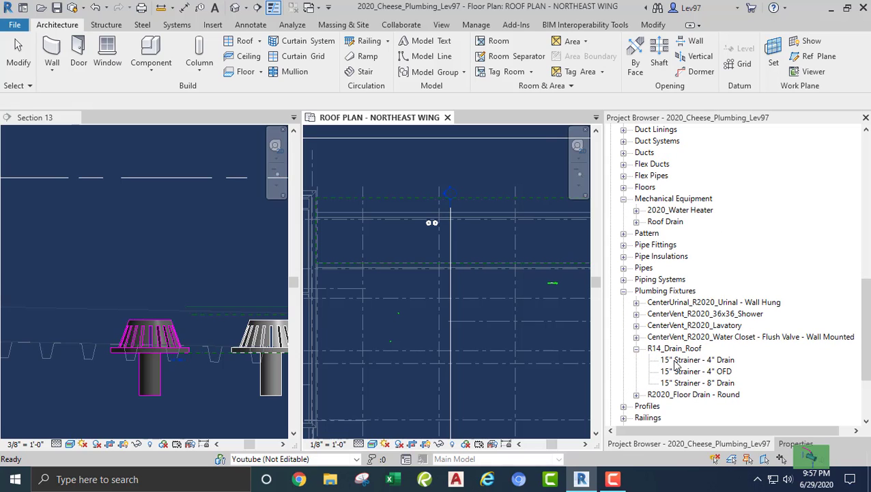
- Place an R14_Drain_Roof 15" Strainer - 4" Drain on the ROOF level work plane, about 1'-7" and 1'-9" from the adjacent gridlines
{"action": "left_click", "coordinate": [679, 362]}
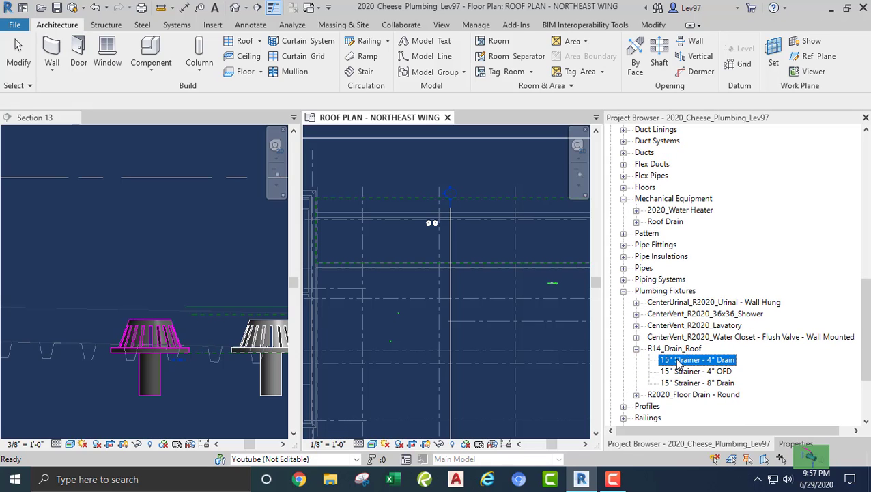
{"action": "left_click_drag", "start_coordinate": [678, 362], "coordinate": [414, 286]}
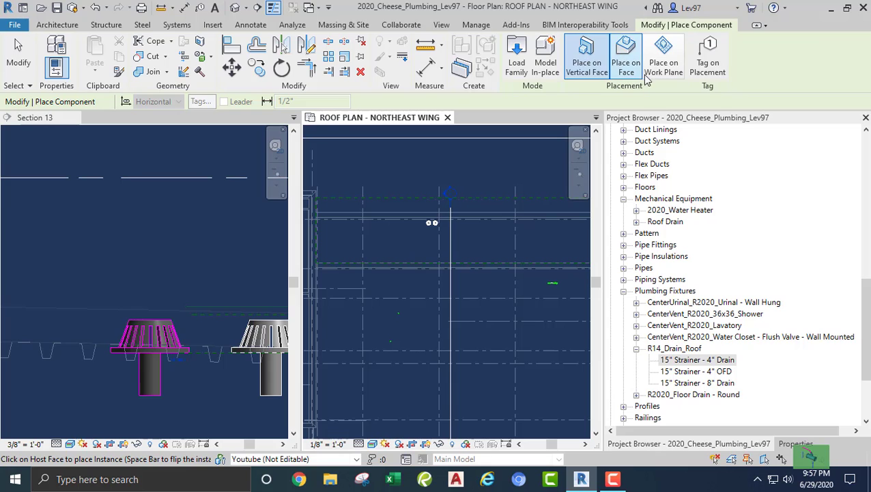
{"action": "left_click", "coordinate": [663, 60]}
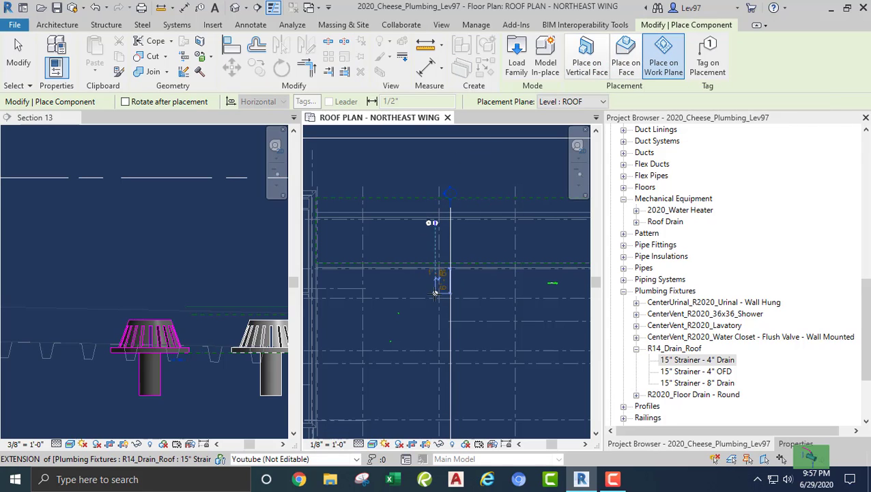
{"action": "scroll", "coordinate": [433, 226], "scroll_direction": "up", "scroll_amount": 2}
{"action": "scroll", "coordinate": [464, 248], "scroll_direction": "up", "scroll_amount": 2}
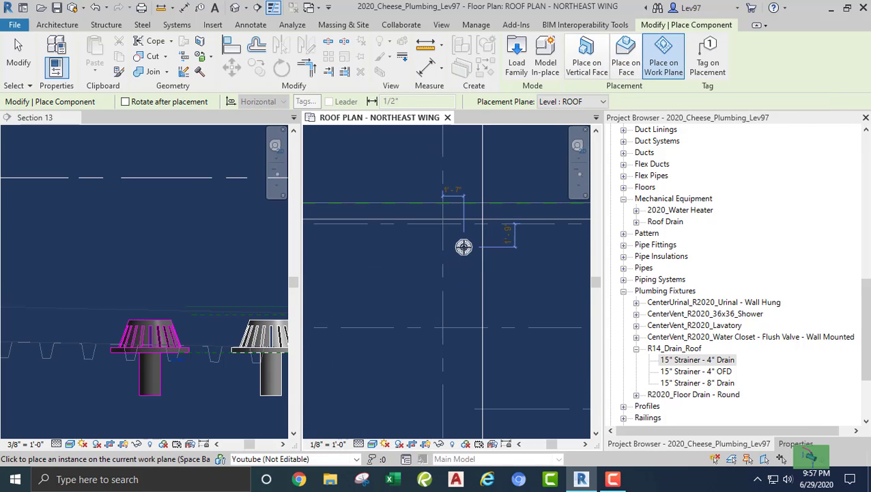
{"action": "left_click", "coordinate": [464, 246]}
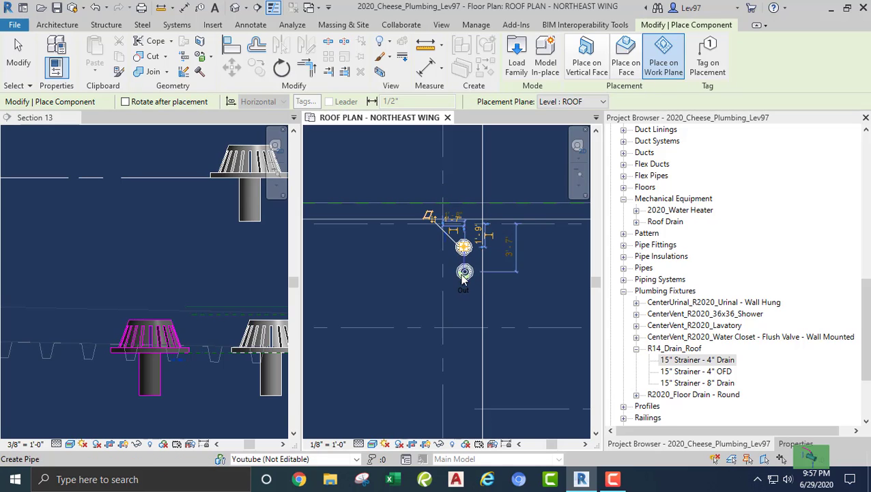
{"action": "key", "text": "Escape"}
{"action": "key", "text": "Escape"}
{"action": "scroll", "coordinate": [424, 284], "scroll_direction": "up", "scroll_amount": 1}
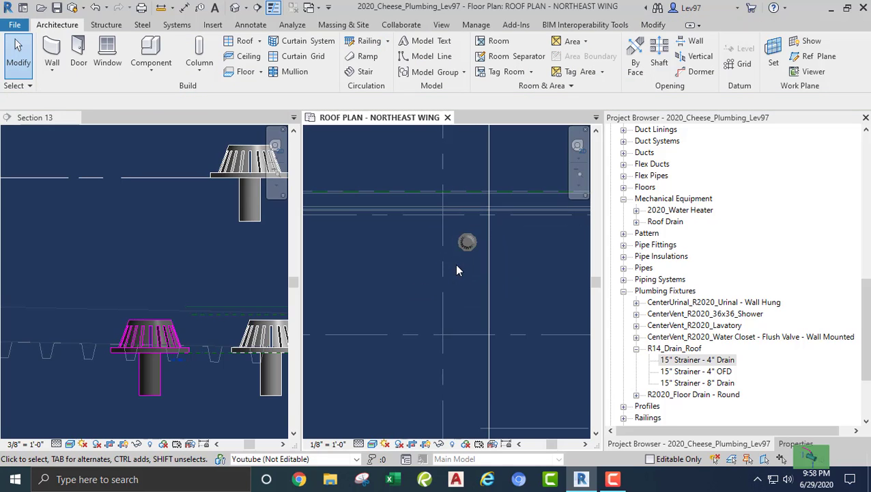
- Locate the newly placed 4" roof drain on the ROOF level line in Section 13
{"action": "left_click", "coordinate": [457, 268]}
{"action": "scroll", "coordinate": [158, 240], "scroll_direction": "down", "scroll_amount": 1}
{"action": "middle_click_drag", "start_coordinate": [255, 239], "coordinate": [166, 271]}
{"action": "scroll", "coordinate": [170, 268], "scroll_direction": "down", "scroll_amount": 1}
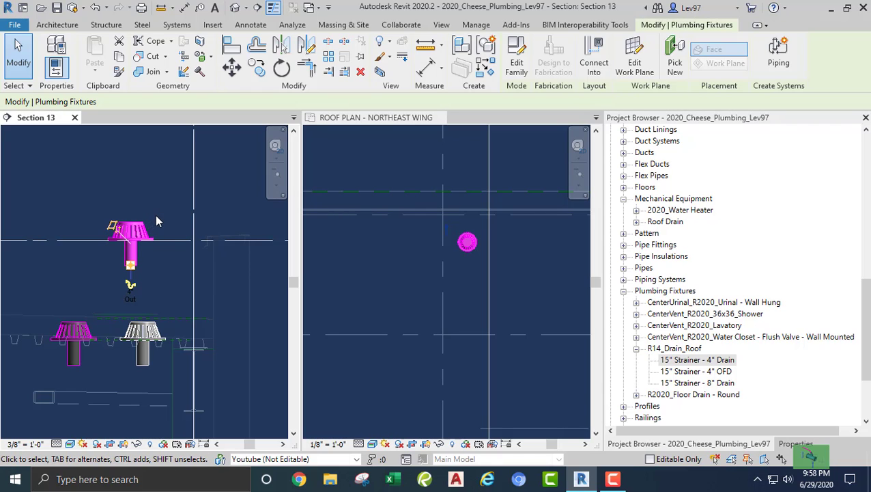
- Check the name of the reference plane just above the two hosted drains in Section 13
{"action": "left_click", "coordinate": [170, 296]}
{"action": "scroll", "coordinate": [176, 302], "scroll_direction": "up", "scroll_amount": 4}
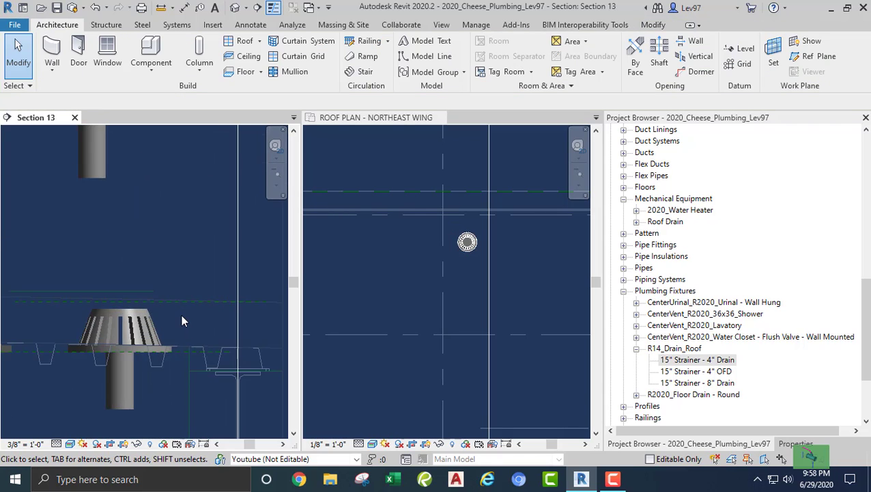
{"action": "left_click", "coordinate": [179, 300]}
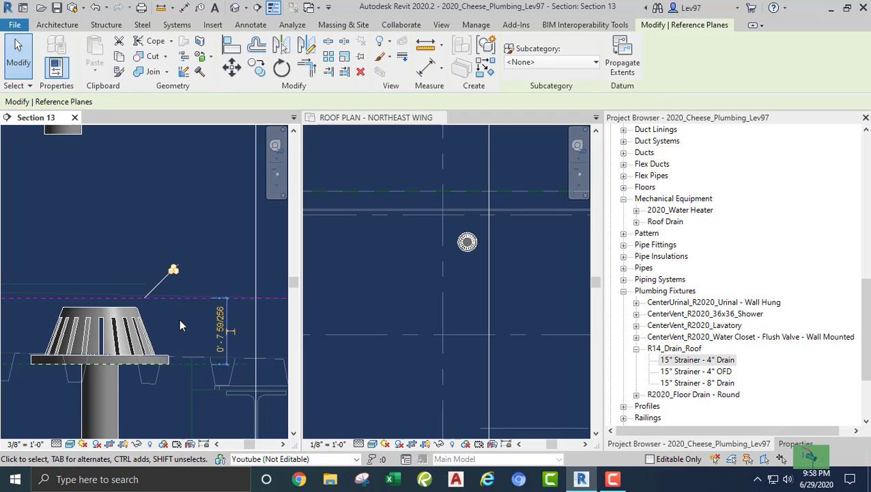
{"action": "left_click", "coordinate": [796, 444]}
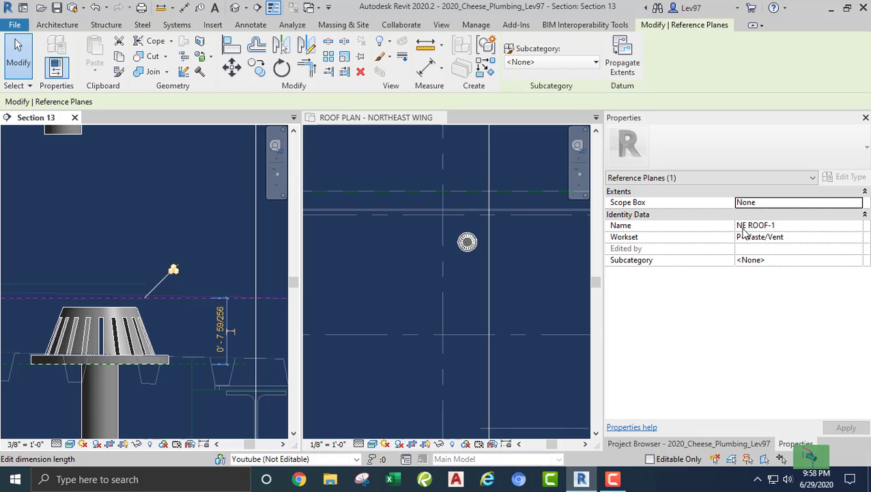
{"action": "left_click", "coordinate": [157, 245]}
{"action": "scroll", "coordinate": [153, 233], "scroll_direction": "down", "scroll_amount": 5}
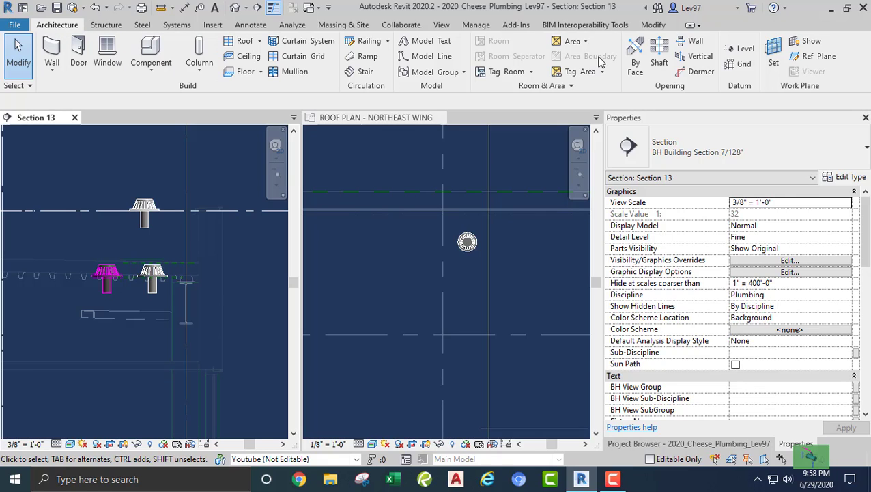
- Draw a horizontal reference plane in Section 13, about 9 9/16" below the plane hosting the two lower drains
{"action": "left_click", "coordinate": [821, 59]}
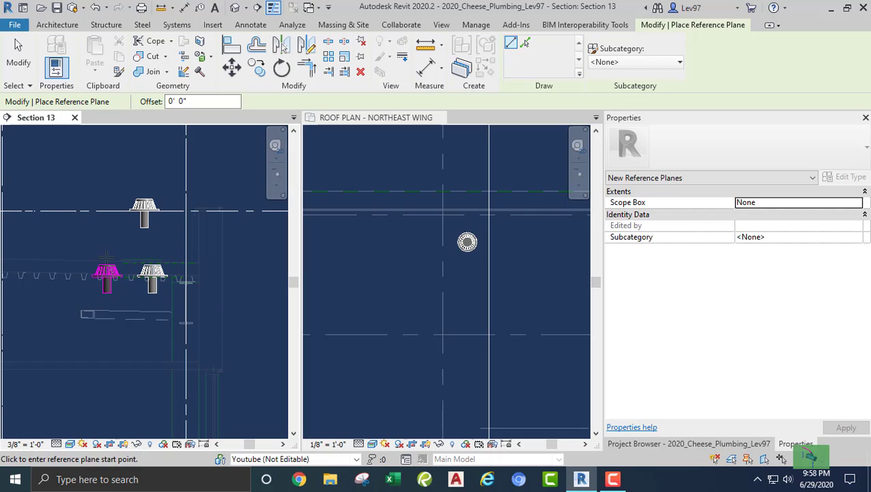
{"action": "scroll", "coordinate": [109, 325], "scroll_direction": "up", "scroll_amount": 3}
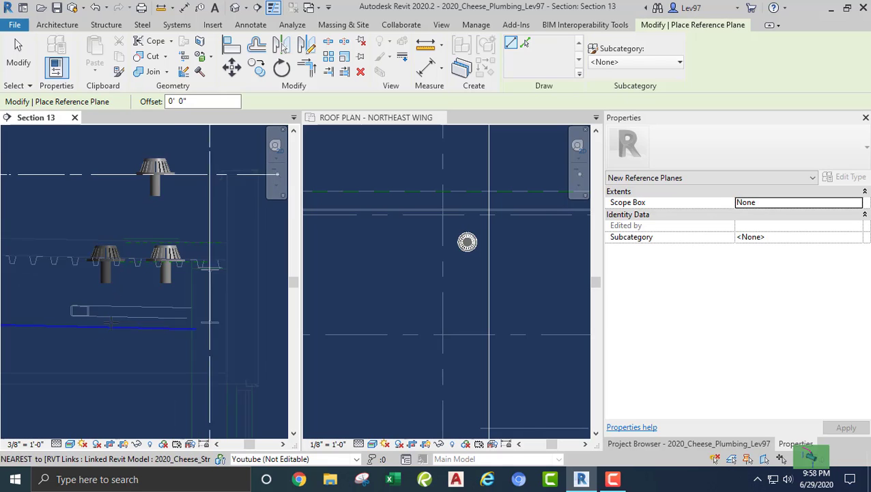
{"action": "left_click", "coordinate": [28, 273]}
{"action": "left_click", "coordinate": [158, 274]}
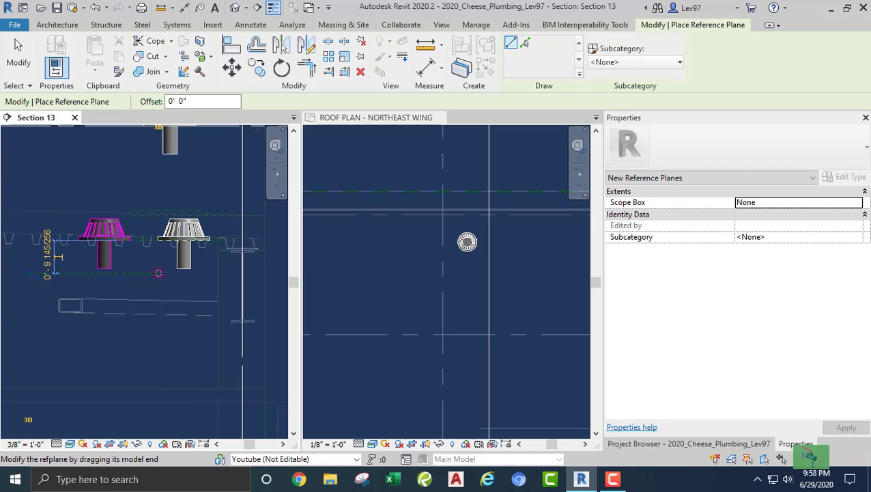
{"action": "key", "text": "Escape"}
{"action": "key", "text": "Escape"}
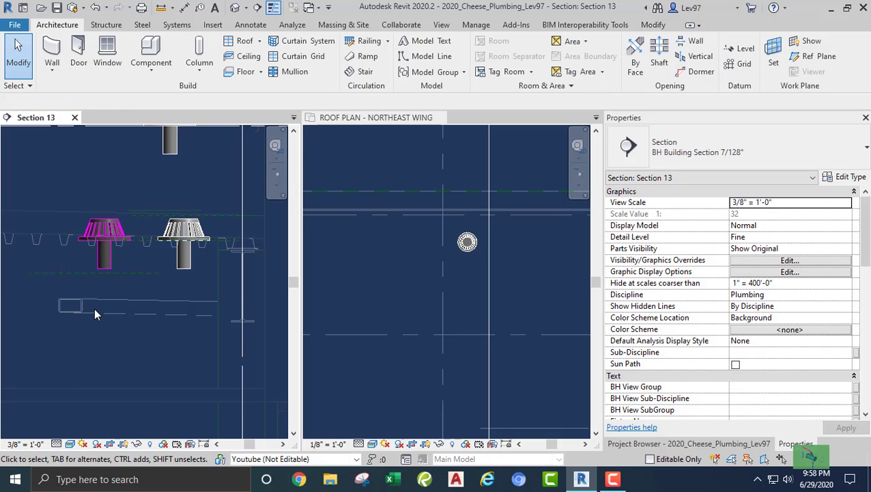
- Name the new reference plane below the two hosted drains yyyyyyyy
{"action": "left_click", "coordinate": [66, 276]}
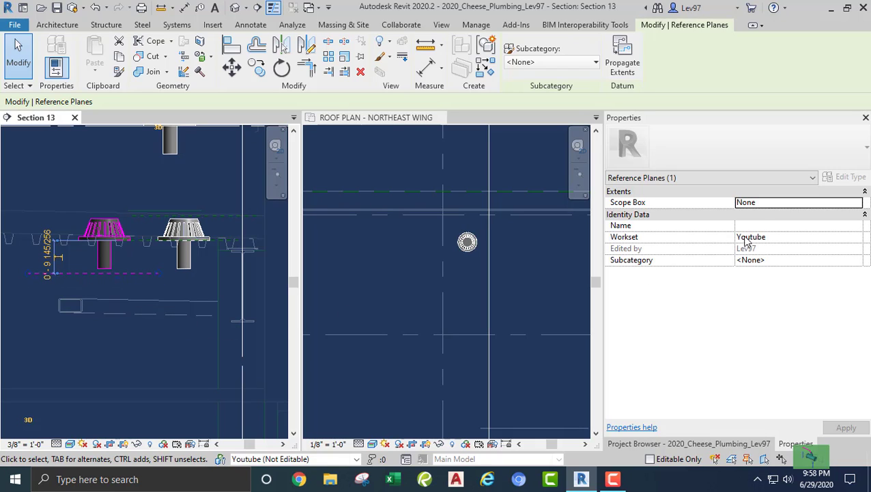
{"action": "left_click", "coordinate": [767, 225]}
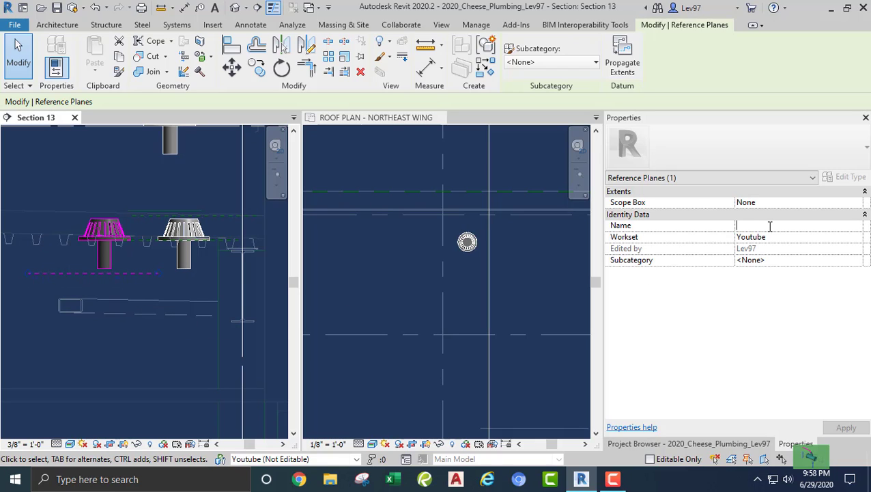
{"action": "type", "text": "yyyyy"}
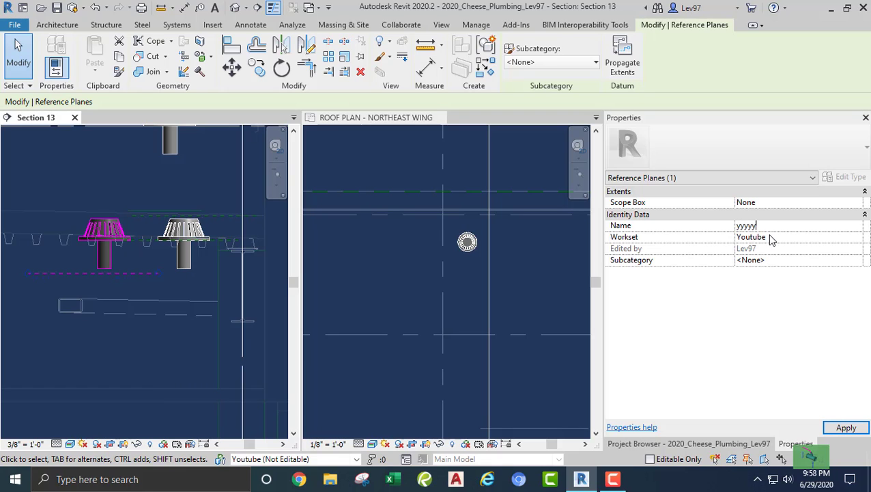
{"action": "type", "text": "yyy"}
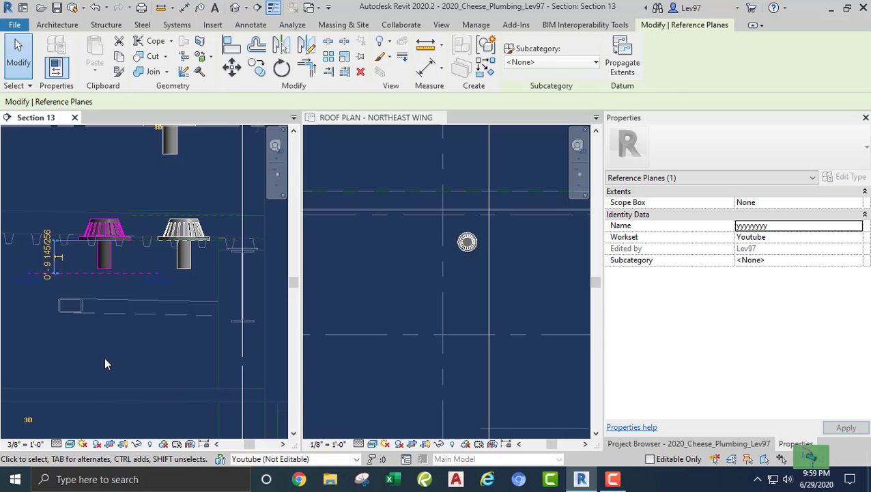
{"action": "left_click", "coordinate": [116, 361]}
{"action": "scroll", "coordinate": [116, 361], "scroll_direction": "down", "scroll_amount": 2}
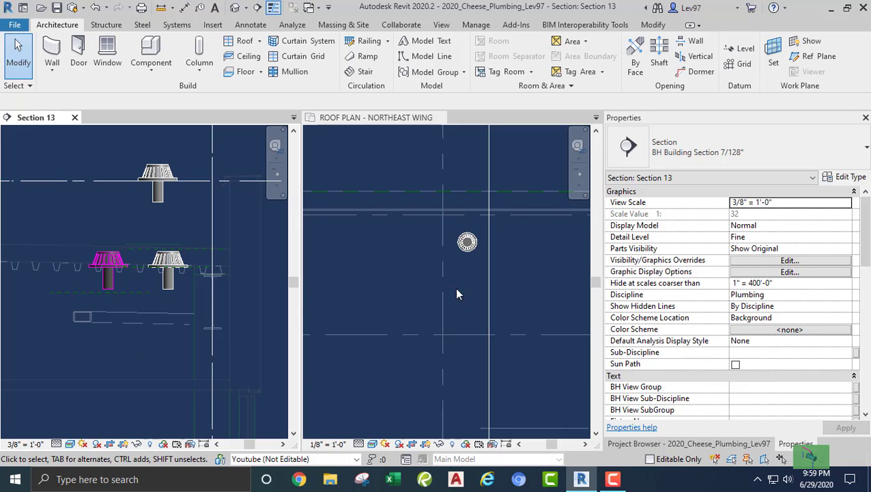
- Check the host and offset properties of the newly placed roof drain in the northeast wing roof plan
{"action": "left_click", "coordinate": [395, 283]}
{"action": "scroll", "coordinate": [408, 294], "scroll_direction": "down", "scroll_amount": 2}
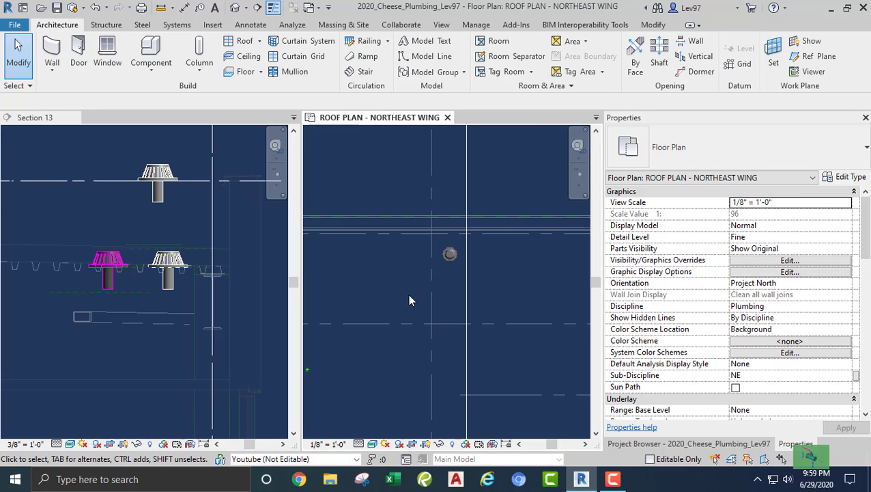
{"action": "left_click", "coordinate": [450, 262]}
{"action": "scroll", "coordinate": [453, 283], "scroll_direction": "up", "scroll_amount": 3}
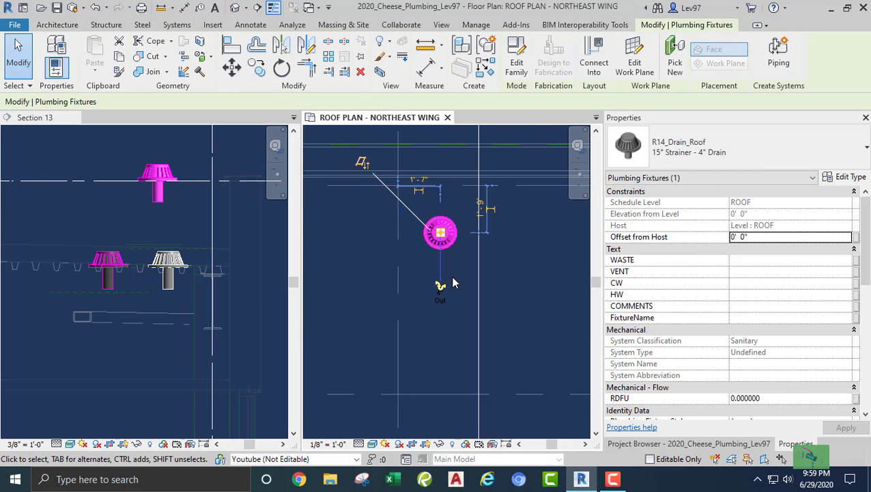
{"action": "scroll", "coordinate": [447, 287], "scroll_direction": "down", "scroll_amount": 3}
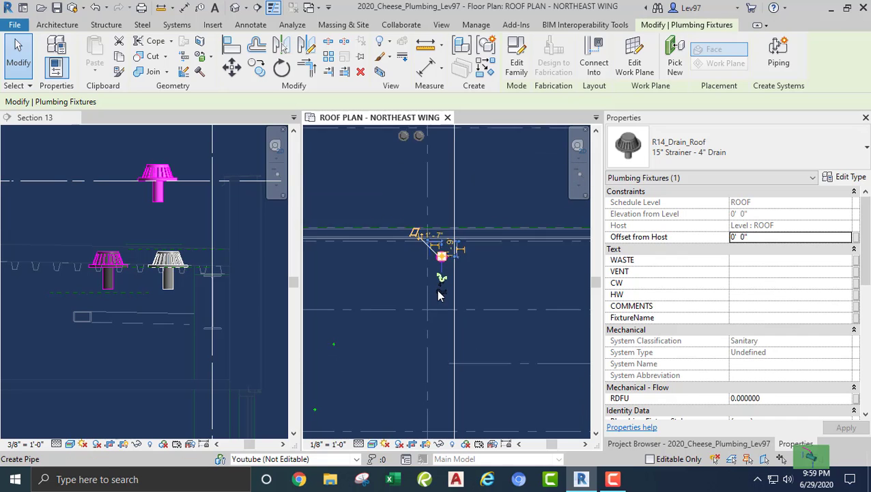
{"action": "scroll", "coordinate": [439, 291], "scroll_direction": "down", "scroll_amount": 4}
{"action": "scroll", "coordinate": [445, 287], "scroll_direction": "up", "scroll_amount": 5}
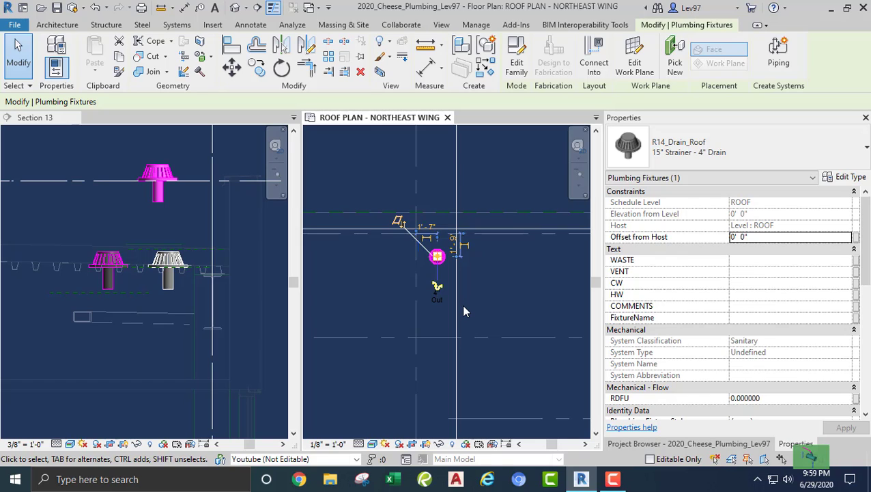
{"action": "left_click", "coordinate": [394, 308]}
{"action": "middle_click_drag", "start_coordinate": [391, 304], "coordinate": [441, 289]}
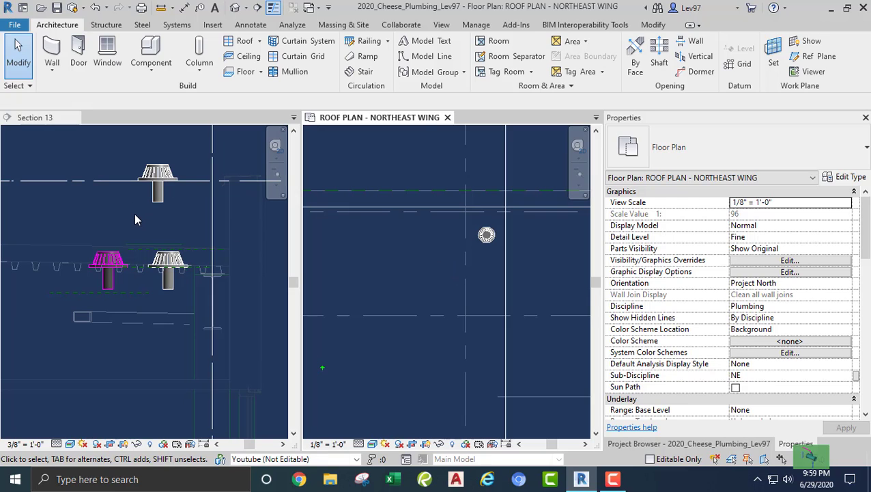
- Change the work plane of the upper roof drain in Section 13 from the ROOF level to Reference Plane : yyyyyyyy
{"action": "left_click", "coordinate": [173, 221]}
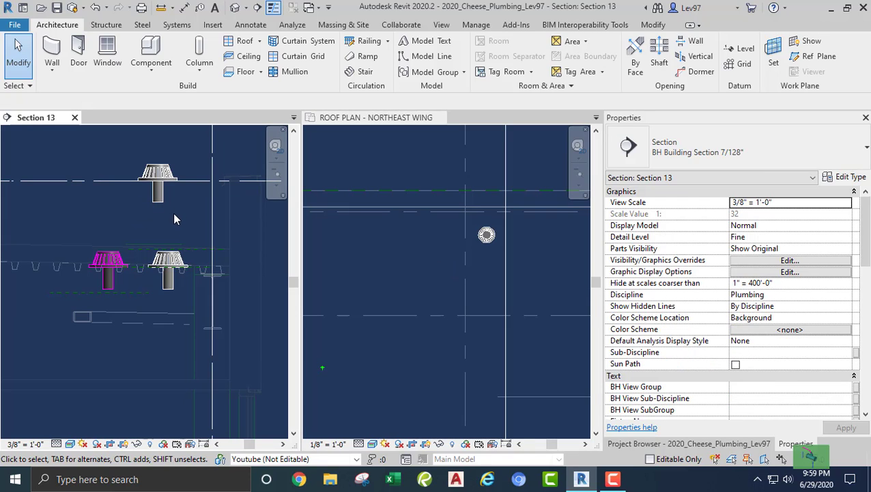
{"action": "middle_click_drag", "start_coordinate": [180, 206], "coordinate": [184, 240]}
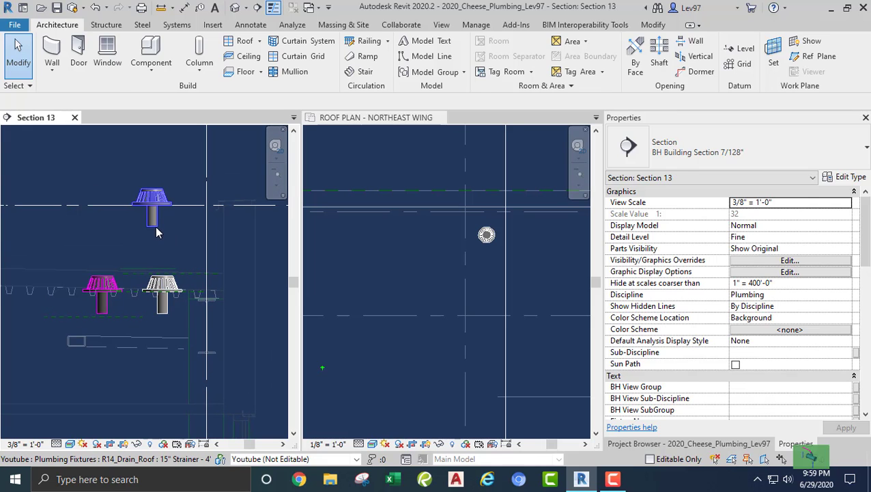
{"action": "left_click", "coordinate": [155, 233]}
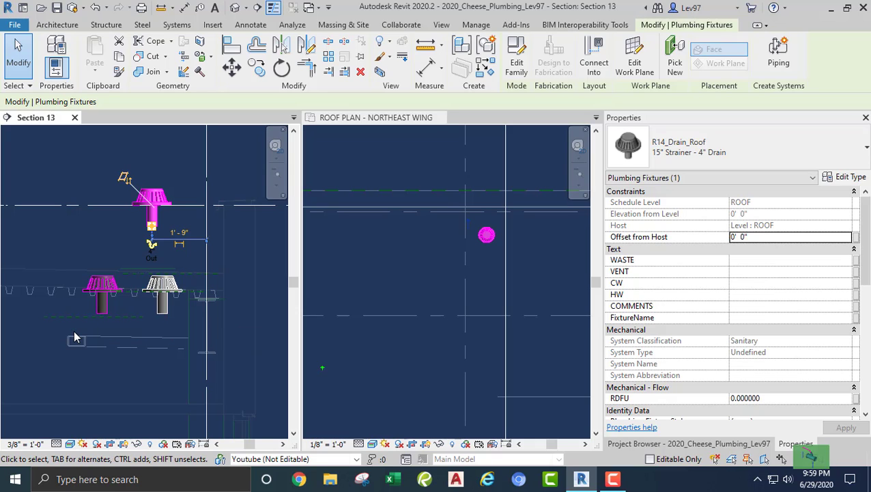
{"action": "left_click", "coordinate": [635, 66]}
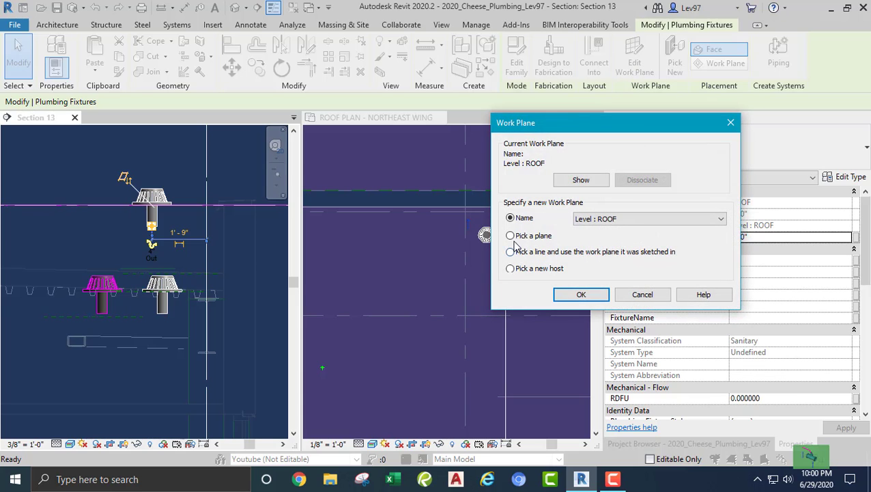
{"action": "left_click", "coordinate": [640, 220]}
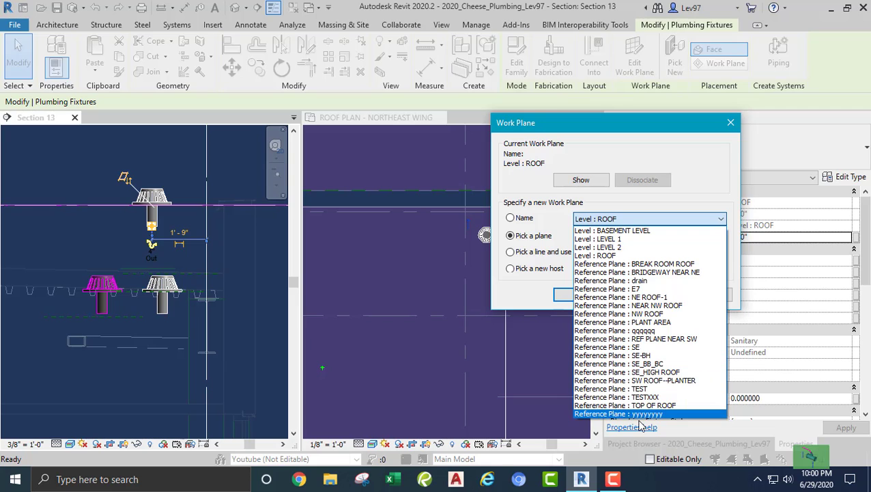
{"action": "left_click", "coordinate": [641, 415]}
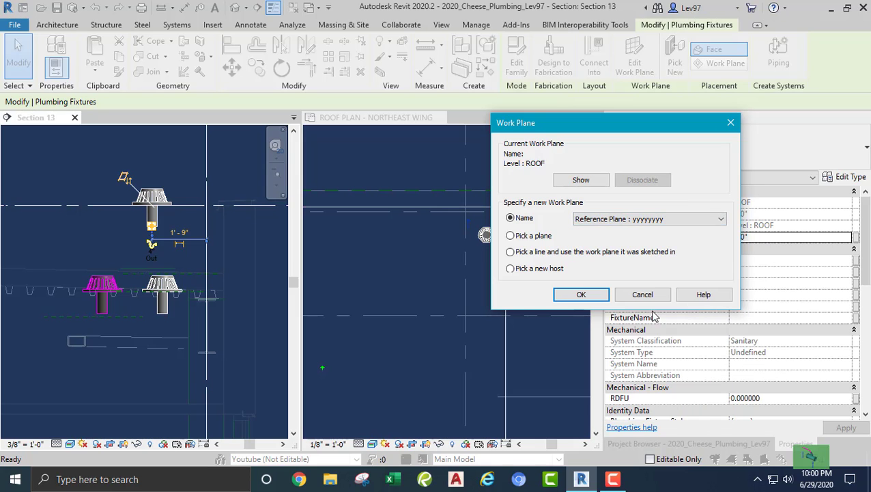
{"action": "left_click", "coordinate": [581, 295]}
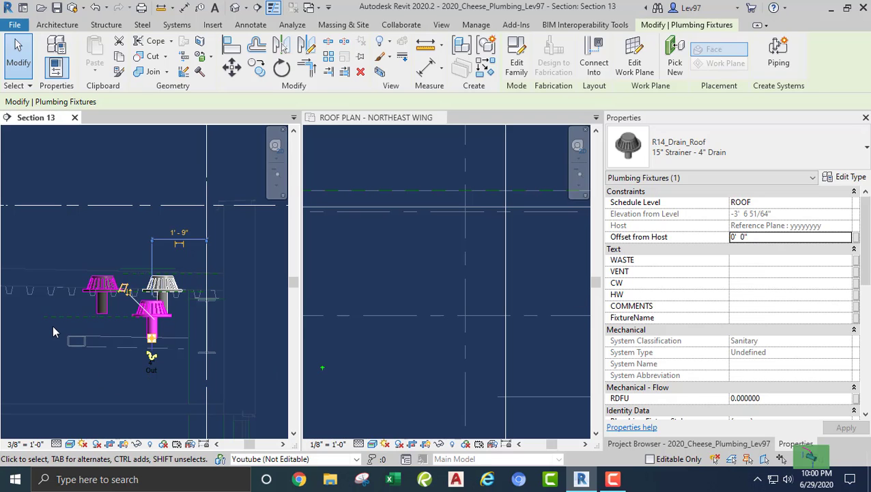
{"action": "left_click", "coordinate": [53, 325]}
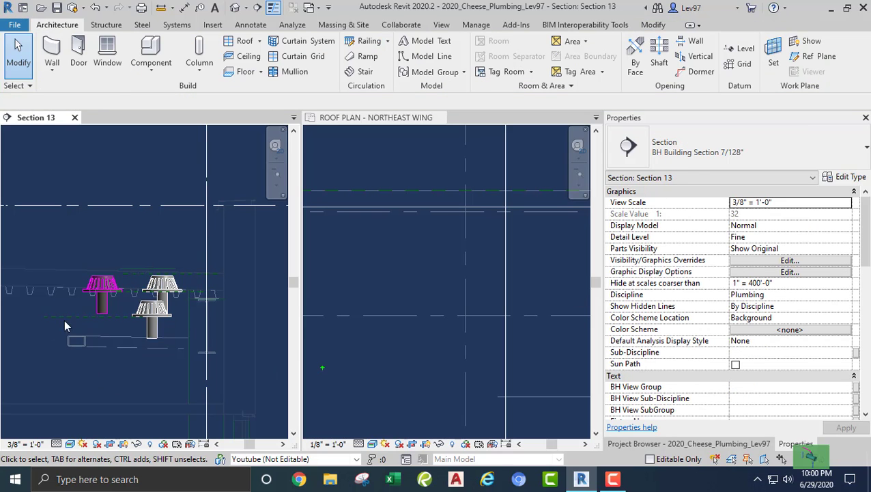
- Nudge reference plane yyyyyyyy up in Section 13 to about 11/16" above the NE ROOF-1 plane, raising its hosted drain
{"action": "left_click", "coordinate": [69, 318]}
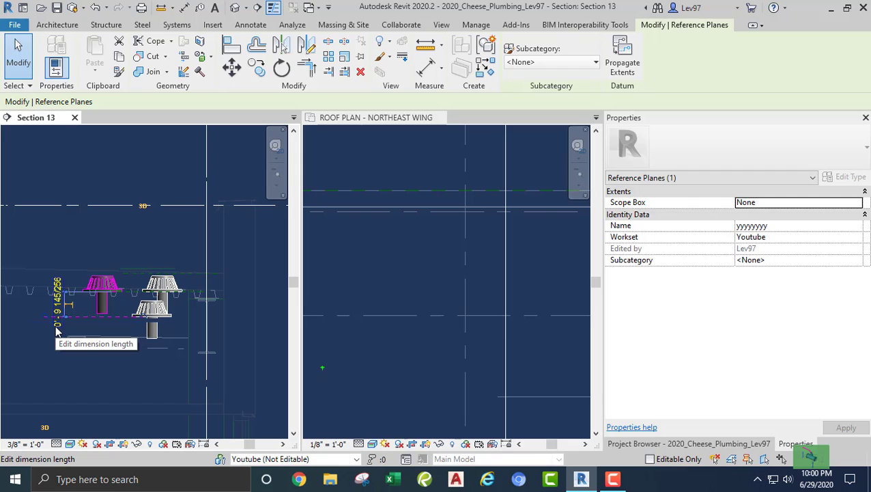
{"action": "key", "text": "Up"}
{"action": "key", "text": "Up"}
{"action": "key", "text": "Up"}
{"action": "key", "text": "Up"}
{"action": "key", "text": "Up"}
{"action": "key", "text": "Up"}
{"action": "key", "text": "Up"}
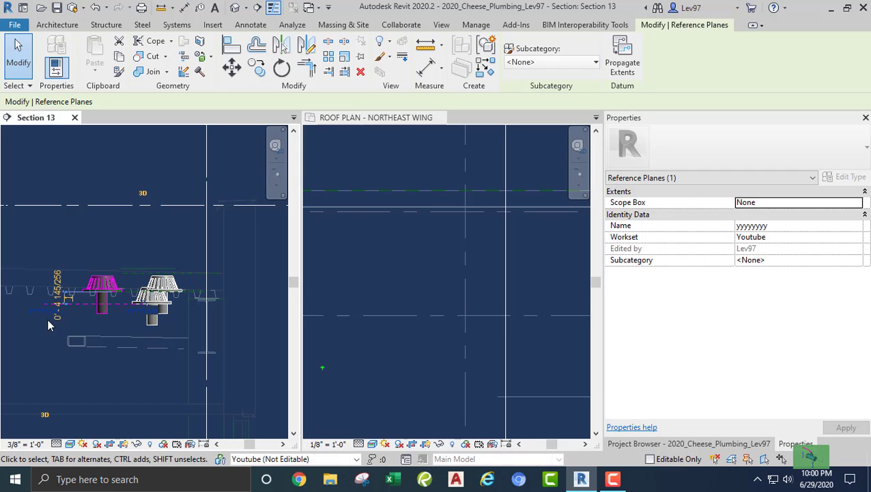
{"action": "key", "text": "Up"}
{"action": "key", "text": "Up"}
{"action": "key", "text": "Up"}
{"action": "key", "text": "Up"}
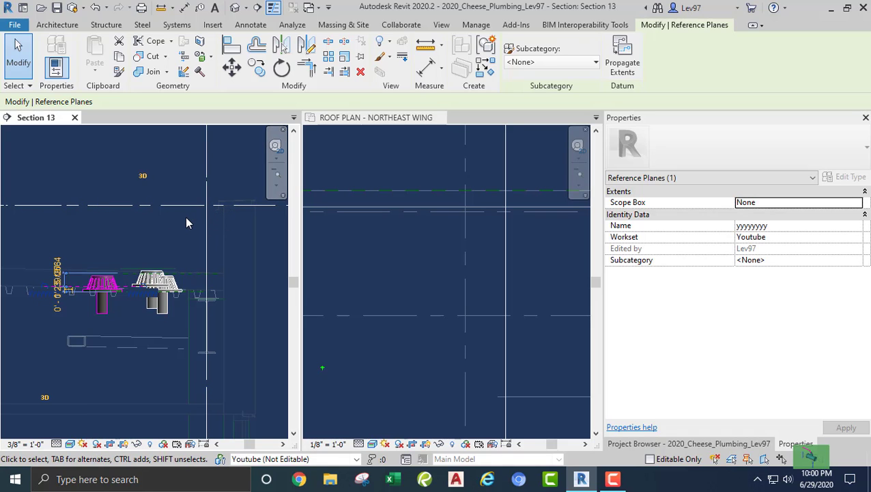
{"action": "key", "text": "Up"}
{"action": "key", "text": "Up"}
{"action": "key", "text": "Up"}
{"action": "key", "text": "Up"}
{"action": "key", "text": "Up"}
{"action": "key", "text": "Up"}
{"action": "key", "text": "Up"}
{"action": "key", "text": "Up"}
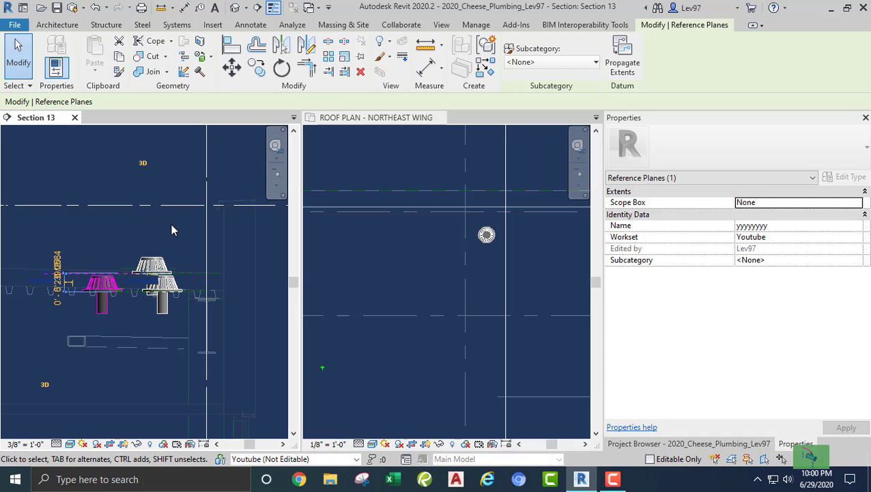
{"action": "key", "text": "Up"}
{"action": "key", "text": "Up"}
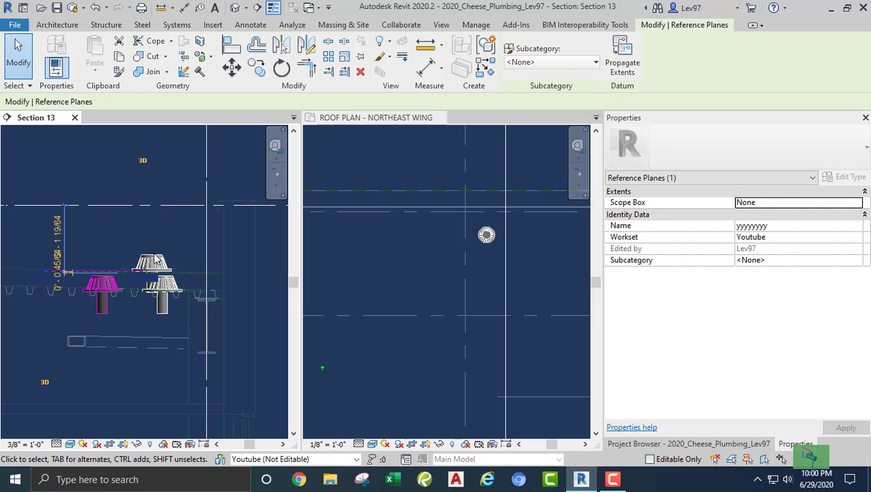
{"action": "key", "text": "Escape"}
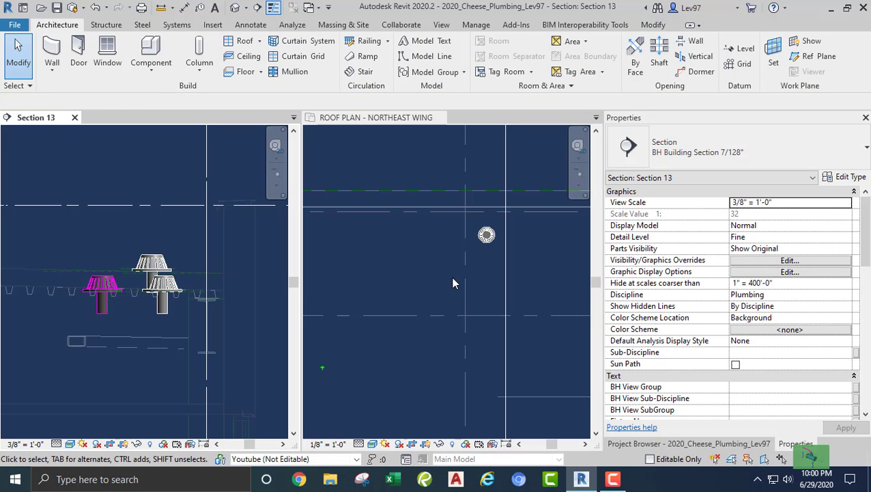
{"action": "scroll", "coordinate": [488, 243], "scroll_direction": "down", "scroll_amount": 3}
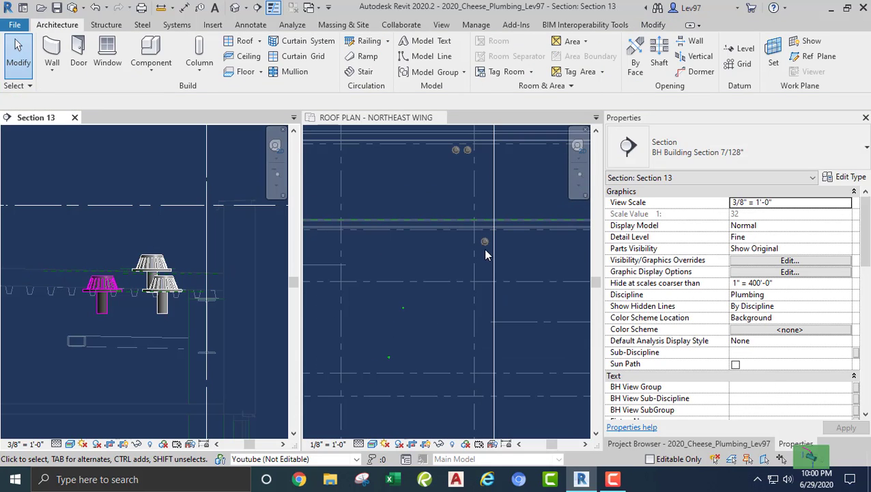
{"action": "scroll", "coordinate": [485, 249], "scroll_direction": "up", "scroll_amount": 4}
{"action": "scroll", "coordinate": [482, 248], "scroll_direction": "down", "scroll_amount": 6}
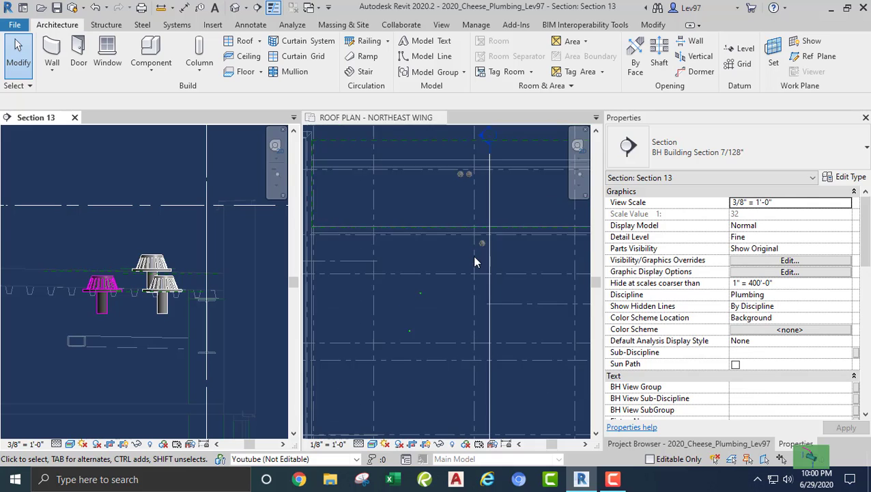
- Examine the roof drain locations along the Section 13 line in the northeast wing roof plan
{"action": "scroll", "coordinate": [474, 256], "scroll_direction": "down", "scroll_amount": 3}
{"action": "scroll", "coordinate": [474, 255], "scroll_direction": "up", "scroll_amount": 6}
{"action": "scroll", "coordinate": [474, 255], "scroll_direction": "down", "scroll_amount": 4}
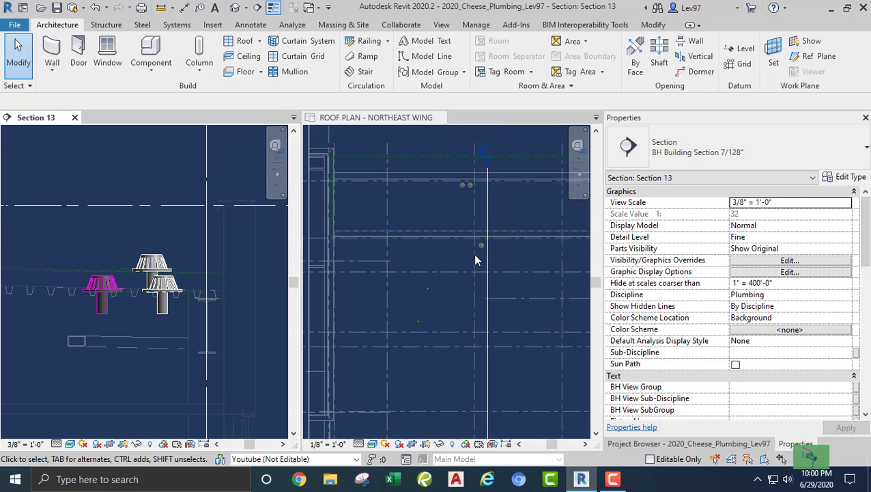
{"action": "scroll", "coordinate": [476, 260], "scroll_direction": "down", "scroll_amount": 2}
{"action": "left_click", "coordinate": [430, 358]}
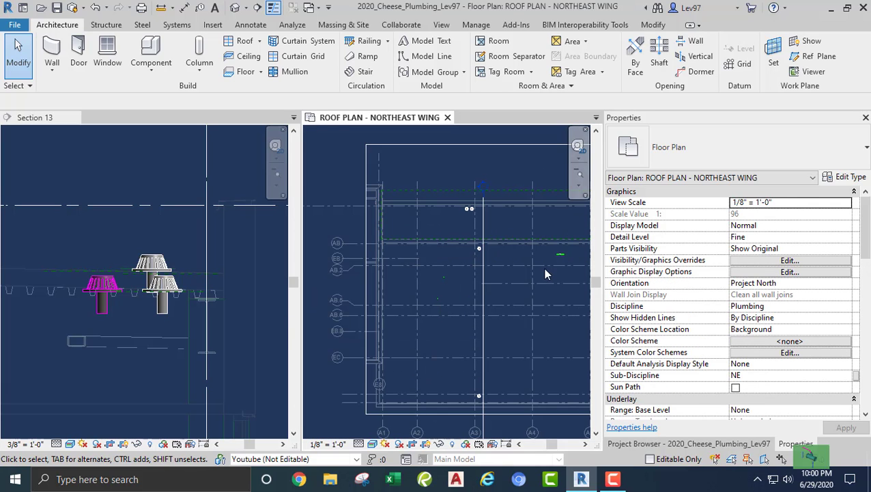
{"action": "scroll", "coordinate": [481, 250], "scroll_direction": "up", "scroll_amount": 3}
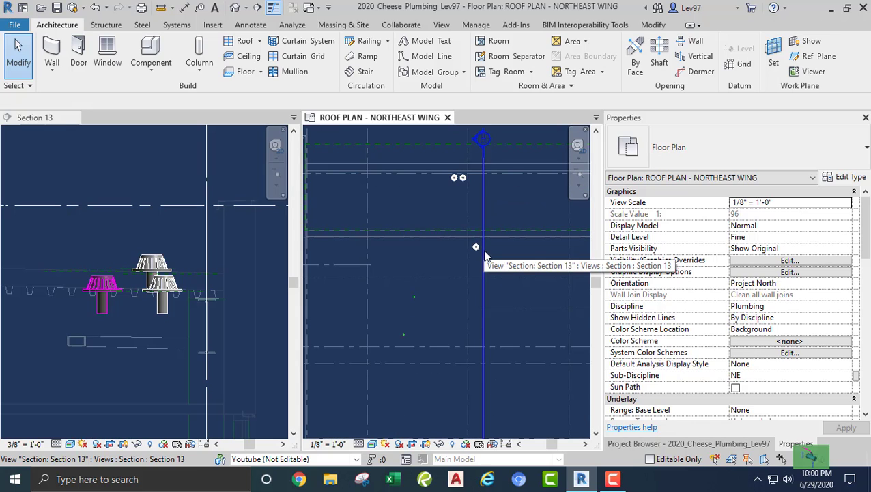
{"action": "scroll", "coordinate": [485, 257], "scroll_direction": "down", "scroll_amount": 3}
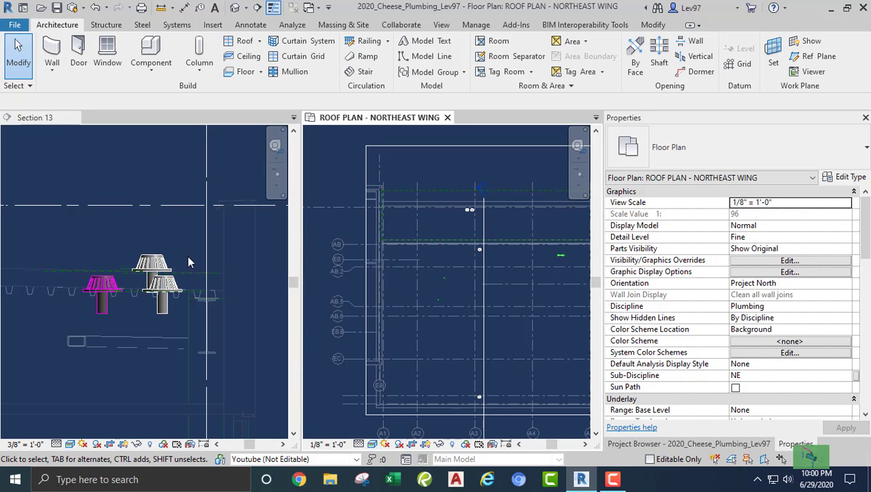
- Open the coordination 3D view 3D - NE BUILDING - ROOF
{"action": "left_click", "coordinate": [733, 444]}
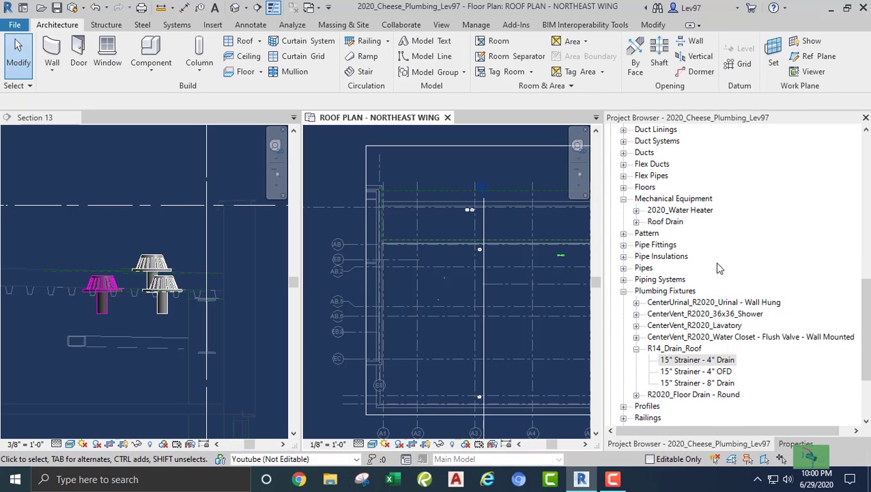
{"action": "scroll", "coordinate": [717, 273], "scroll_direction": "up", "scroll_amount": 5}
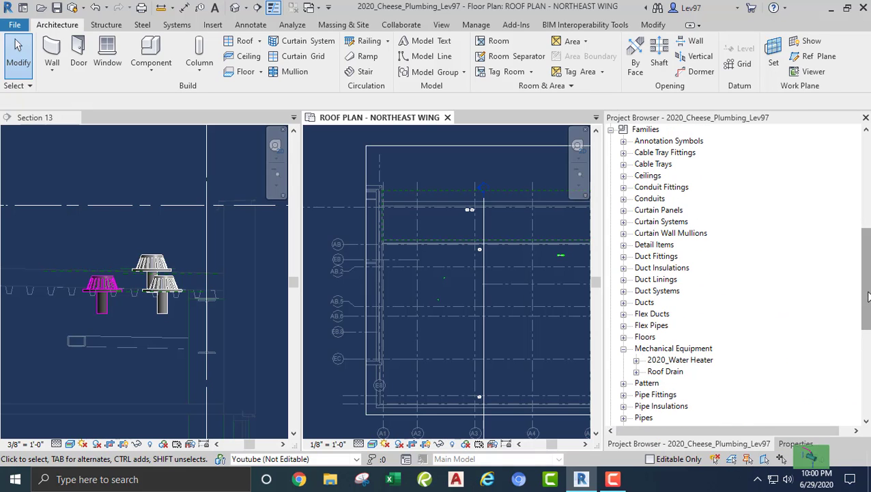
{"action": "left_click_drag", "start_coordinate": [869, 296], "coordinate": [868, 199]}
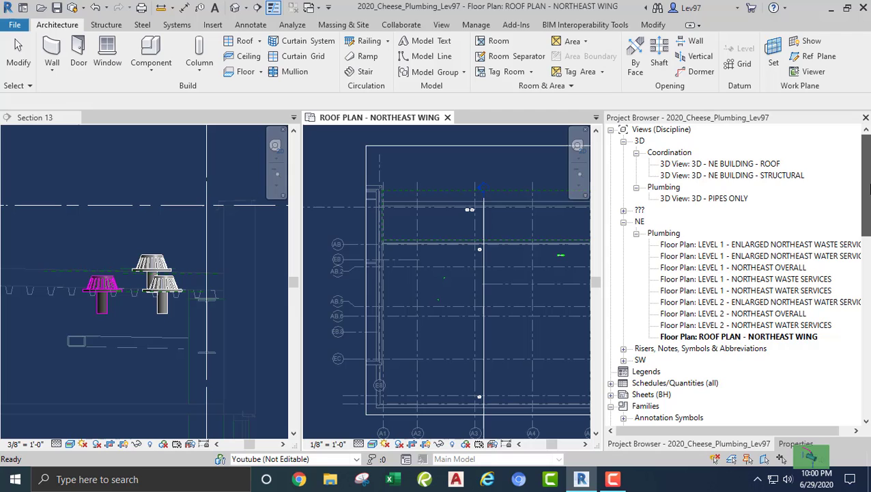
{"action": "left_click", "coordinate": [728, 168]}
{"action": "double_click", "coordinate": [728, 164]}
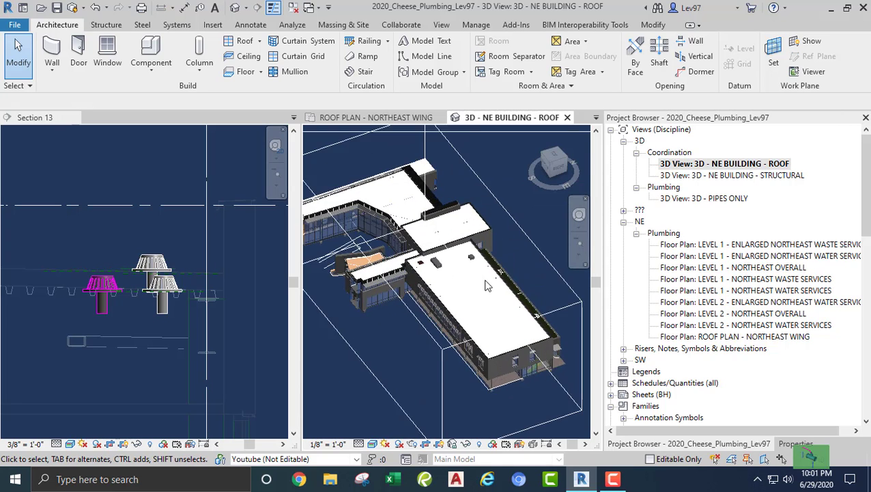
- Examine the drains and rooftop equipment across the northeast building roof in 3D, and close the 3D view
{"action": "scroll", "coordinate": [487, 286], "scroll_direction": "up", "scroll_amount": 6}
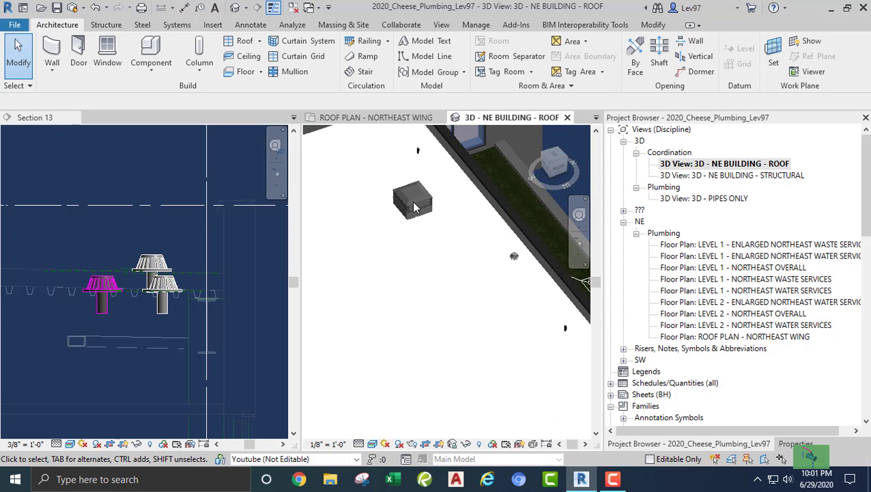
{"action": "scroll", "coordinate": [422, 237], "scroll_direction": "down", "scroll_amount": 1}
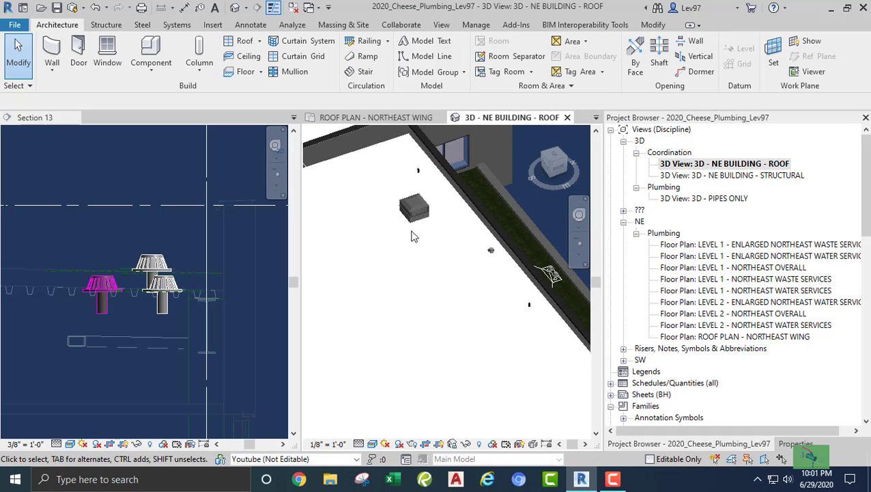
{"action": "middle_click_drag", "start_coordinate": [392, 226], "coordinate": [483, 317]}
{"action": "scroll", "coordinate": [475, 308], "scroll_direction": "up", "scroll_amount": 5}
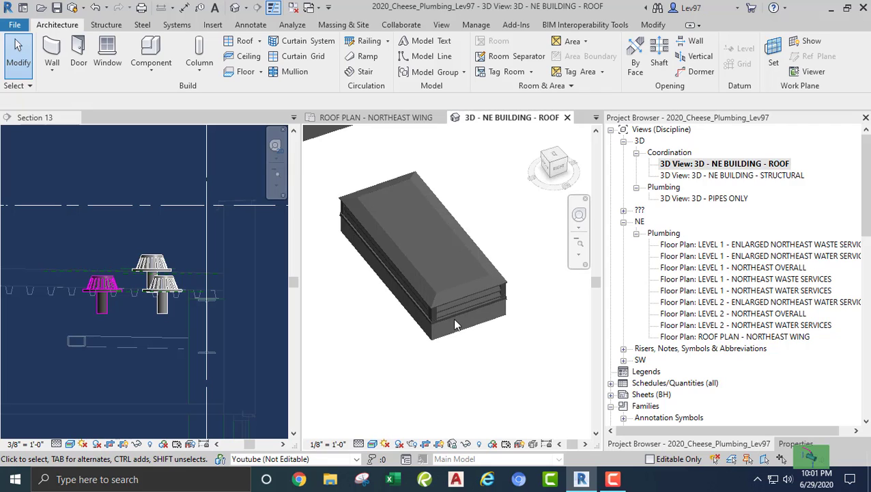
{"action": "scroll", "coordinate": [410, 282], "scroll_direction": "down", "scroll_amount": 2}
{"action": "middle_click_drag", "start_coordinate": [381, 303], "coordinate": [461, 285]}
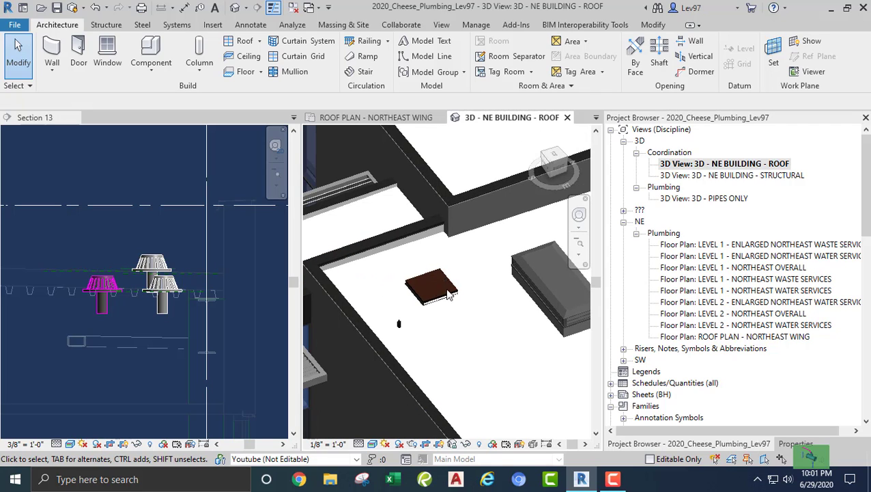
{"action": "scroll", "coordinate": [489, 319], "scroll_direction": "down", "scroll_amount": 2}
{"action": "middle_click_drag", "start_coordinate": [502, 338], "coordinate": [421, 261]}
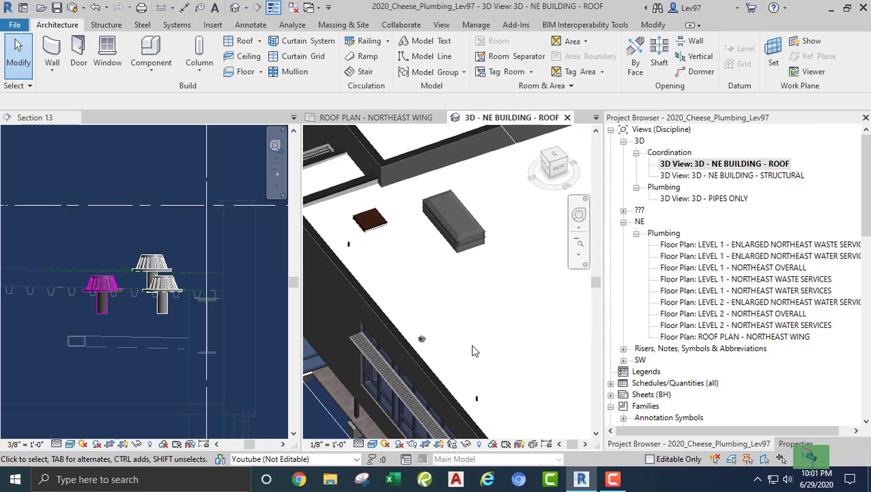
{"action": "middle_click_drag", "start_coordinate": [533, 340], "coordinate": [376, 385]}
{"action": "middle_click_drag", "start_coordinate": [467, 339], "coordinate": [386, 352]}
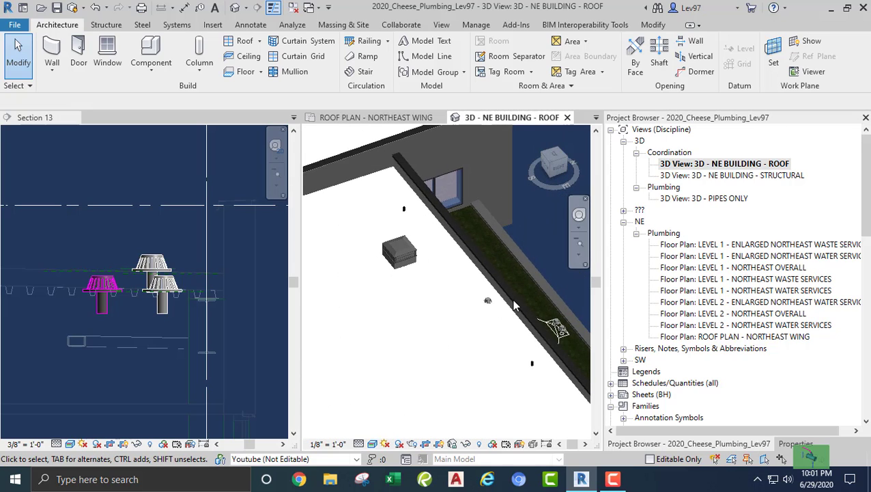
{"action": "scroll", "coordinate": [516, 305], "scroll_direction": "up", "scroll_amount": 3}
{"action": "middle_click_drag", "start_coordinate": [481, 335], "coordinate": [486, 269]}
{"action": "scroll", "coordinate": [442, 319], "scroll_direction": "down", "scroll_amount": 2}
{"action": "scroll", "coordinate": [434, 317], "scroll_direction": "down", "scroll_amount": 4}
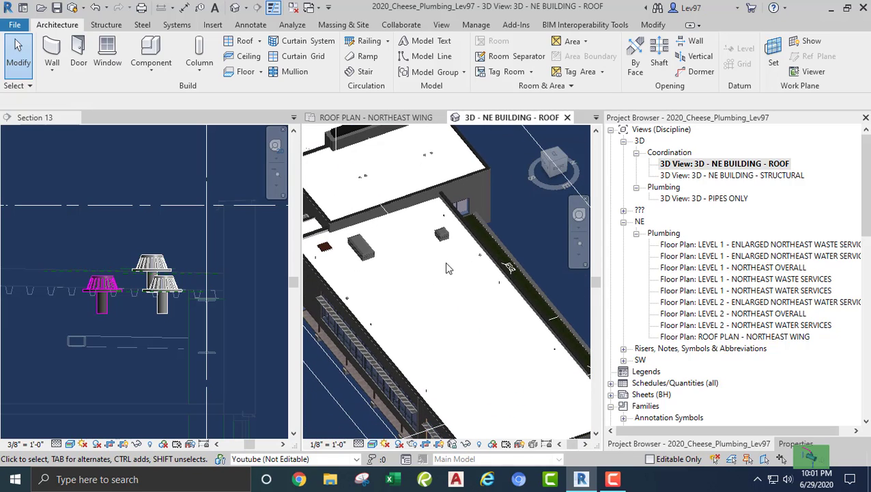
{"action": "left_click", "coordinate": [567, 118]}
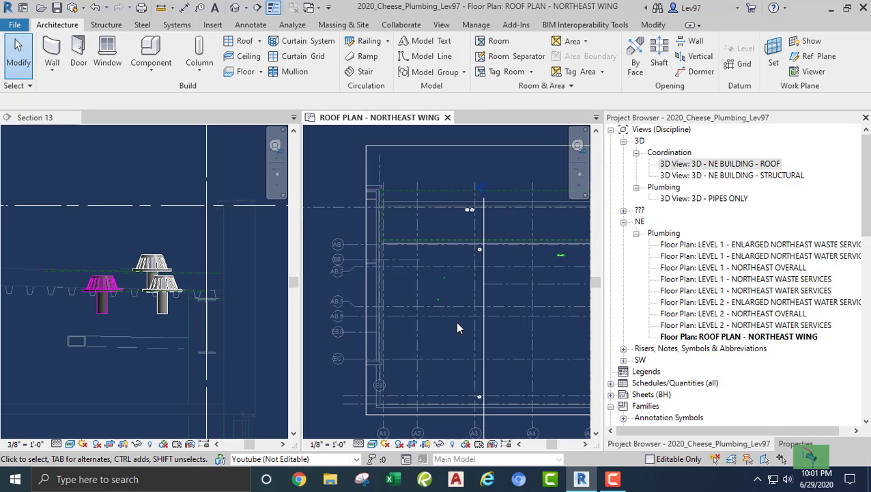